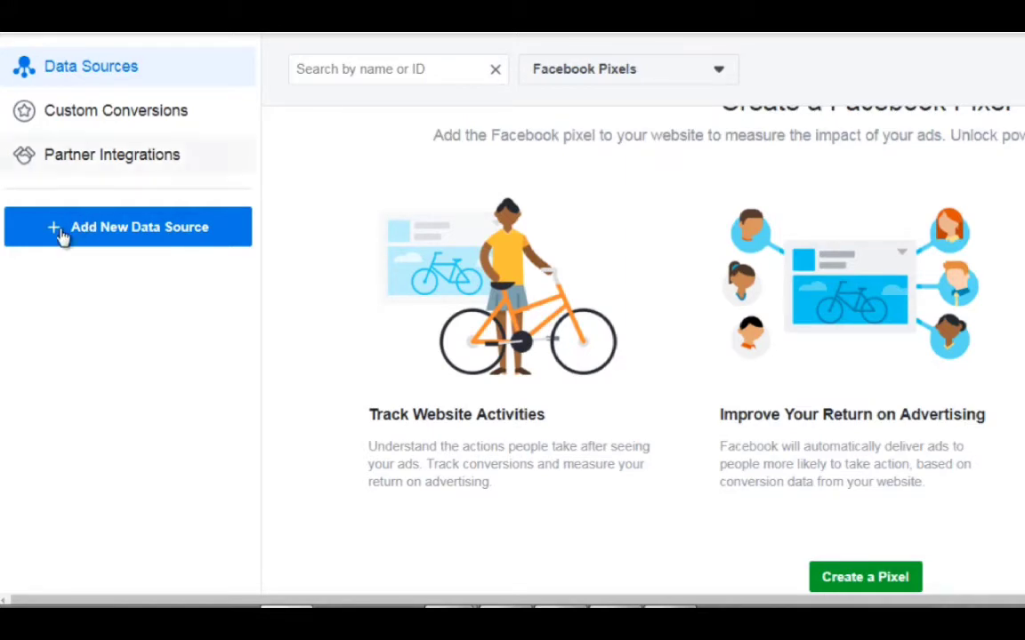
# Add a Facebook Pixel as a new data source, naming it "Scuba Diving Pixel".
pyautogui.click(174, 236)
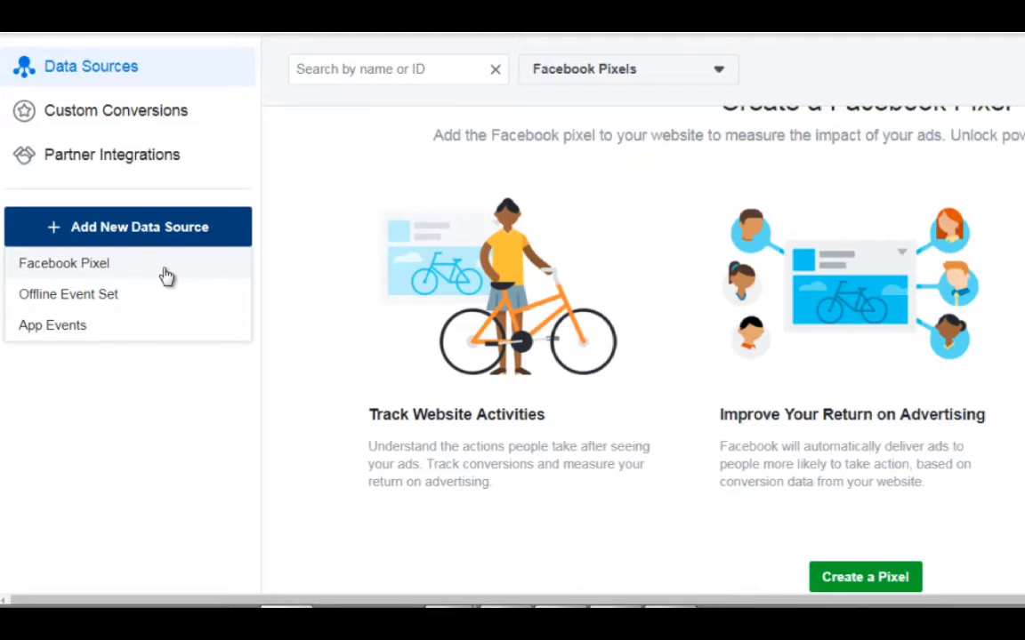
pyautogui.click(172, 232)
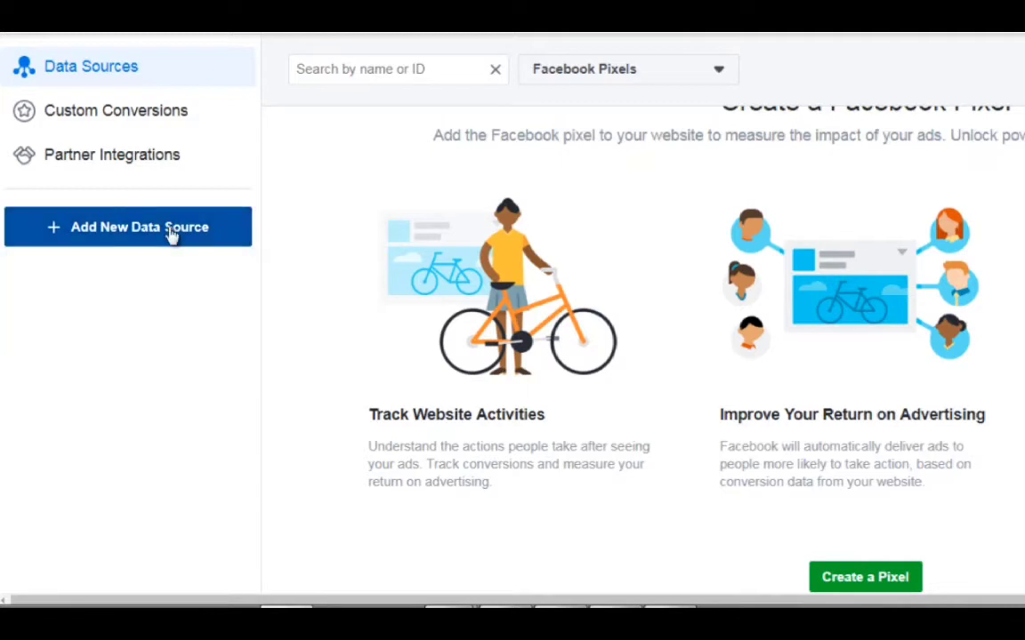
pyautogui.click(172, 232)
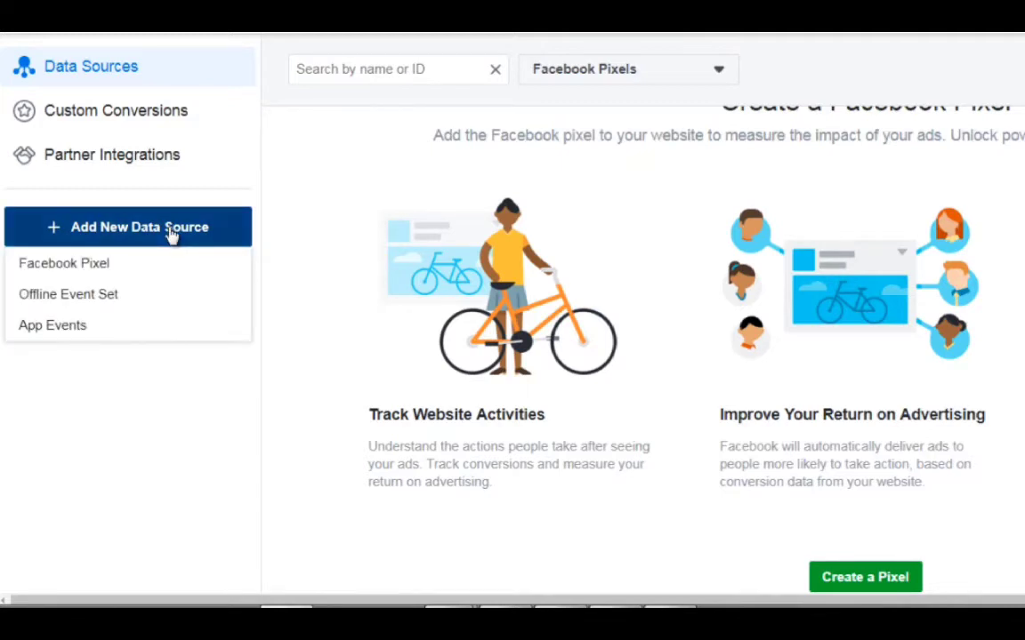
pyautogui.click(110, 269)
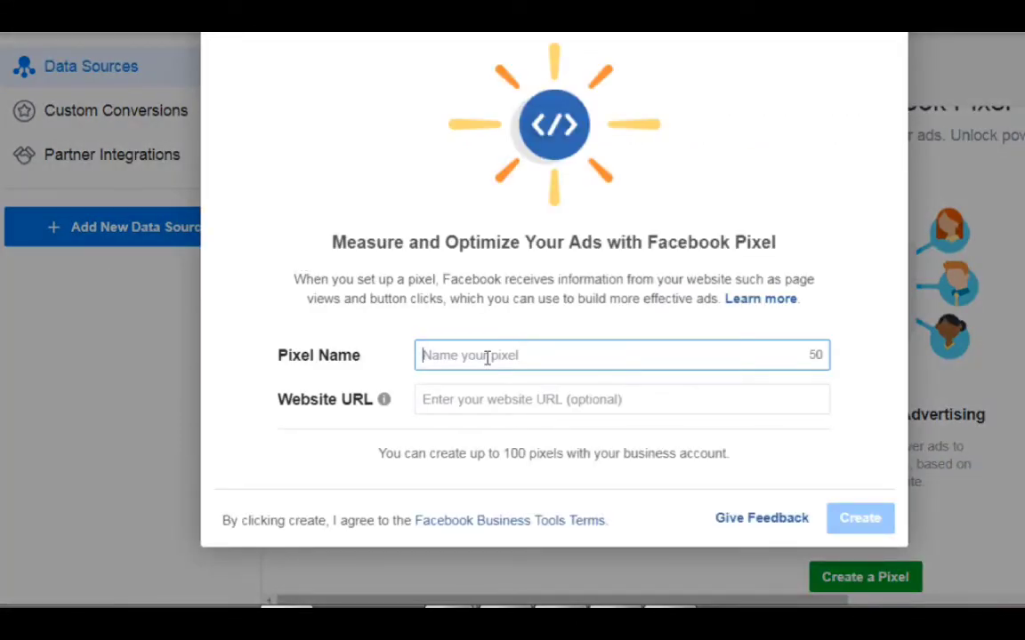
pyautogui.write('S')
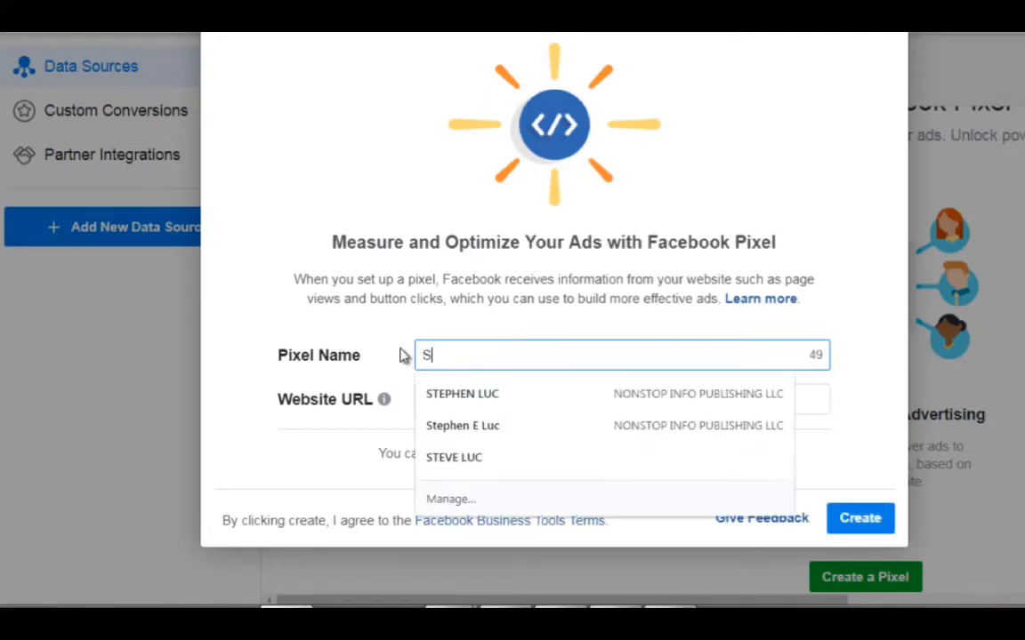
pyautogui.write('cuba Divin')
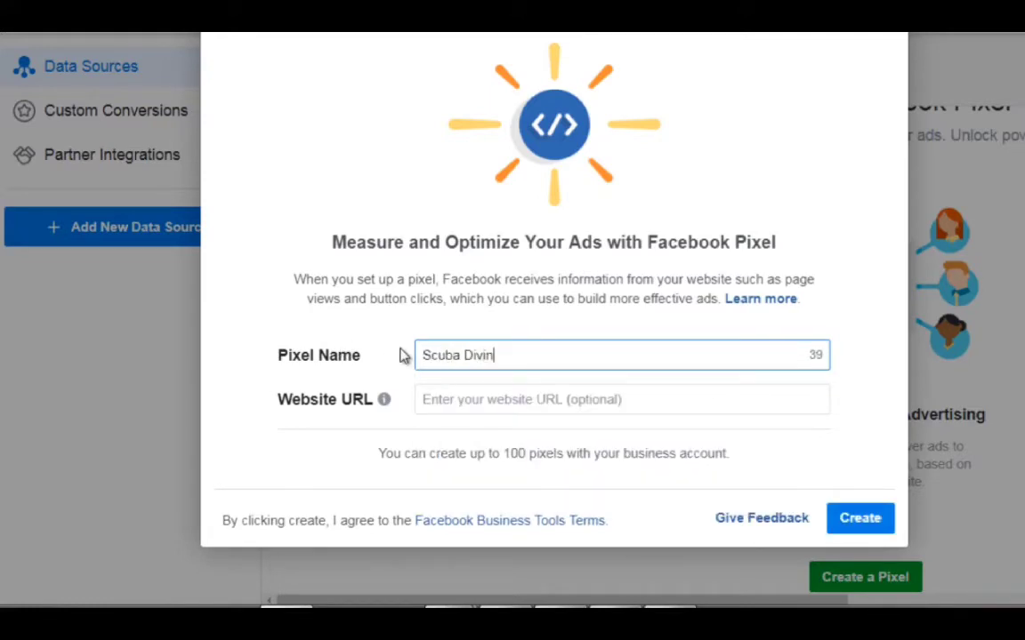
pyautogui.write('g Pixel')
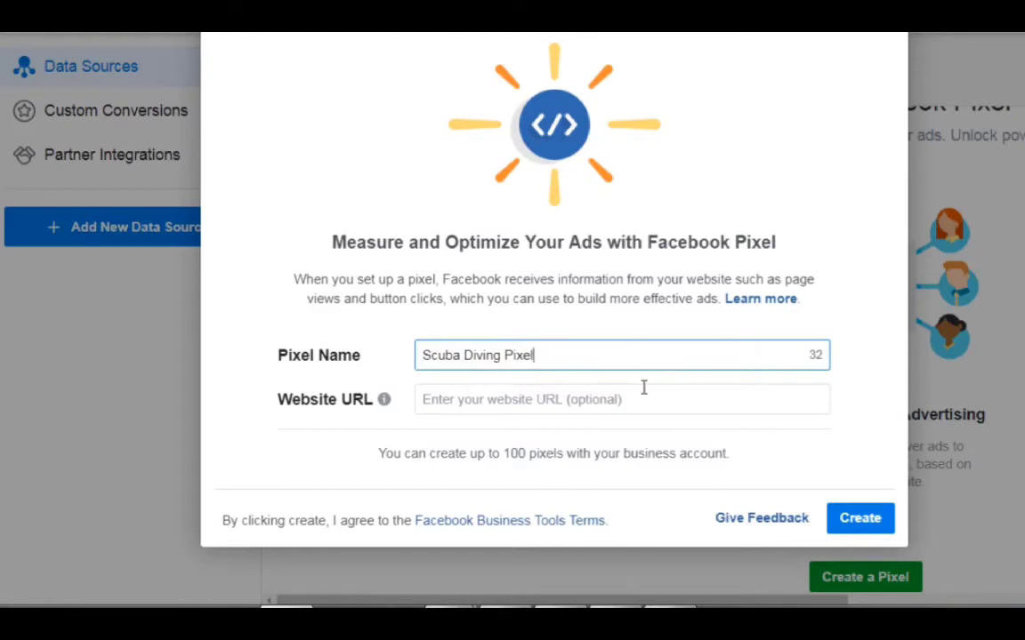
pyautogui.click(861, 522)
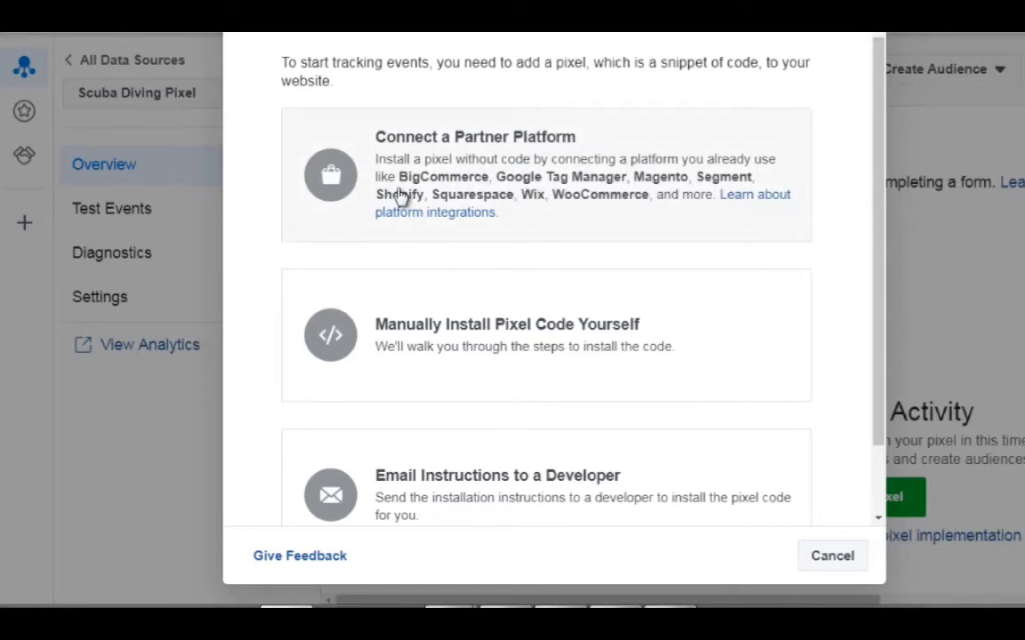
# Choose manual installation for the pixel and copy the base pixel code from the header instructions.
pyautogui.scroll(-2, 402, 198)
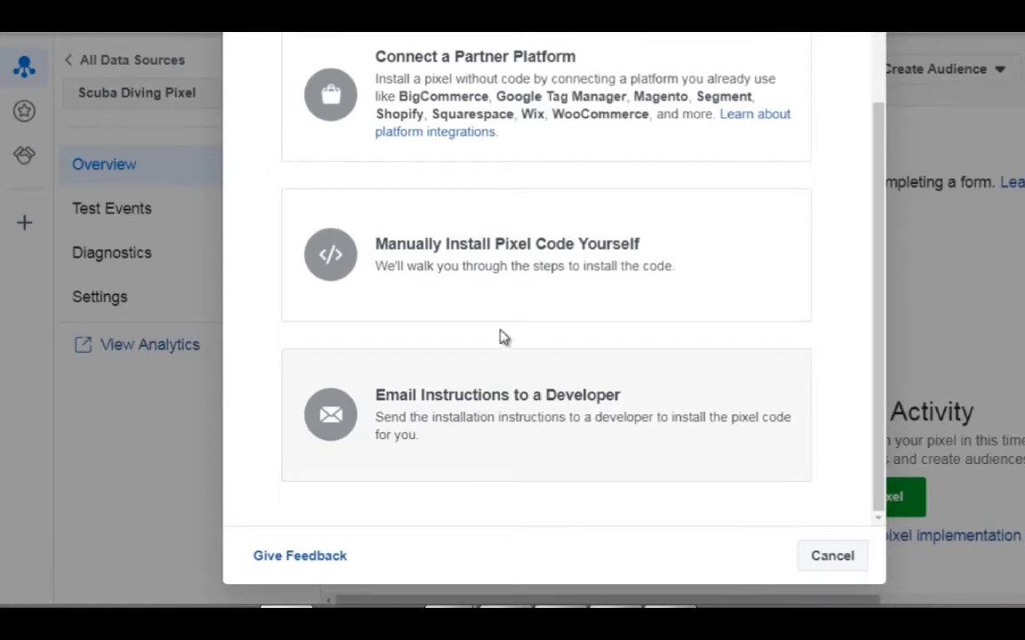
pyautogui.click(440, 253)
pyautogui.click(440, 253)
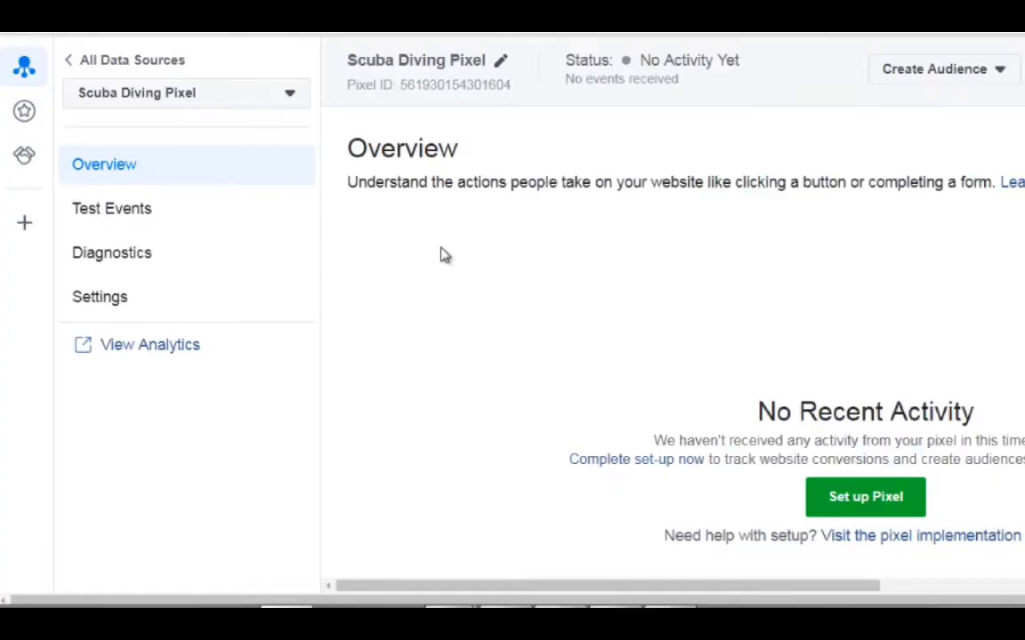
pyautogui.scroll(-1, 440, 253)
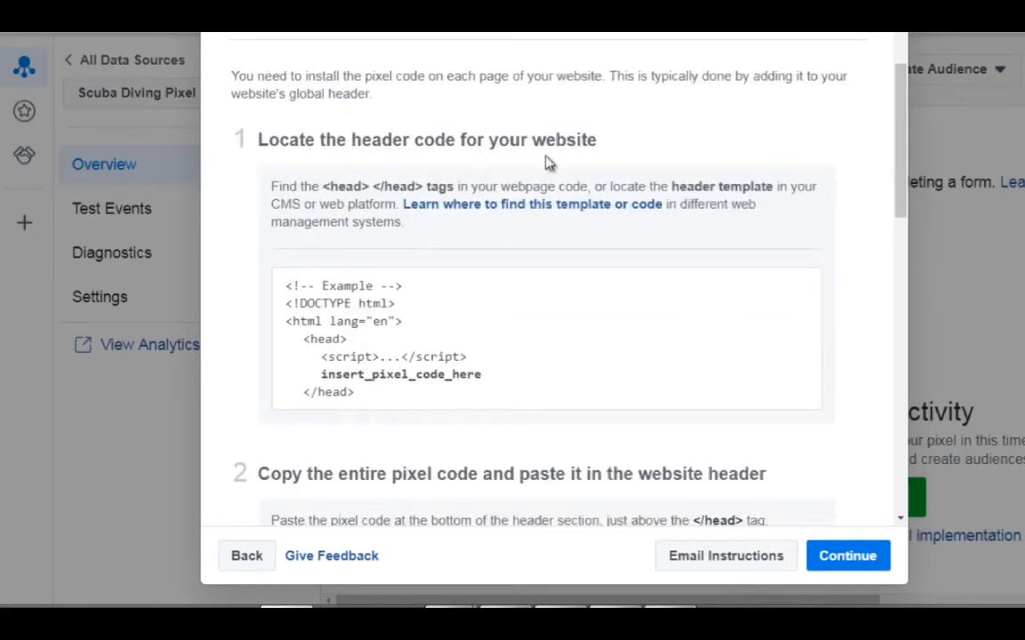
pyautogui.scroll(-1, 500, 234)
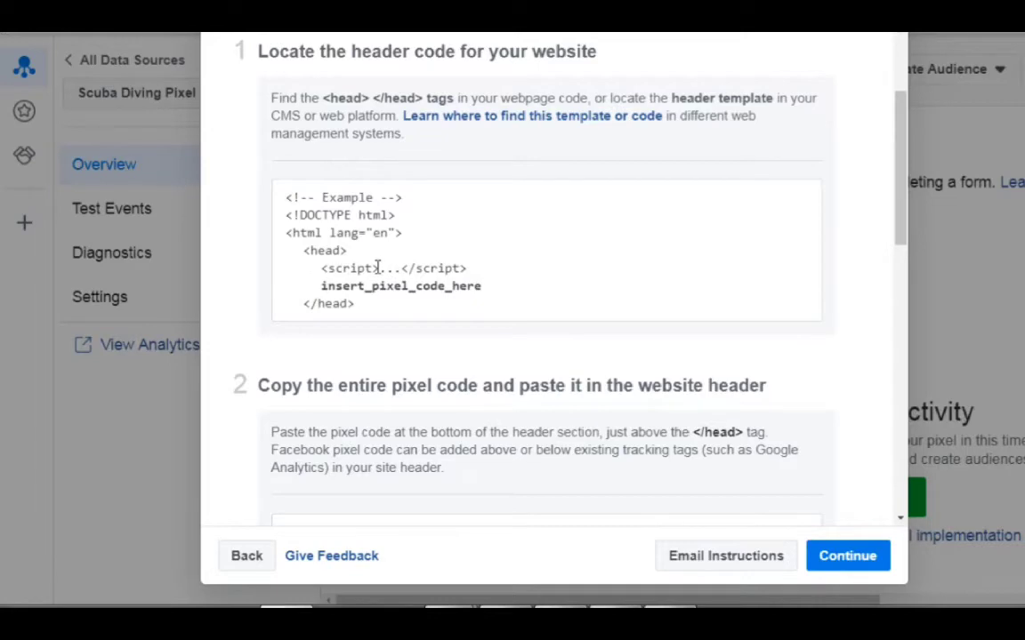
pyautogui.scroll(-3, 392, 284)
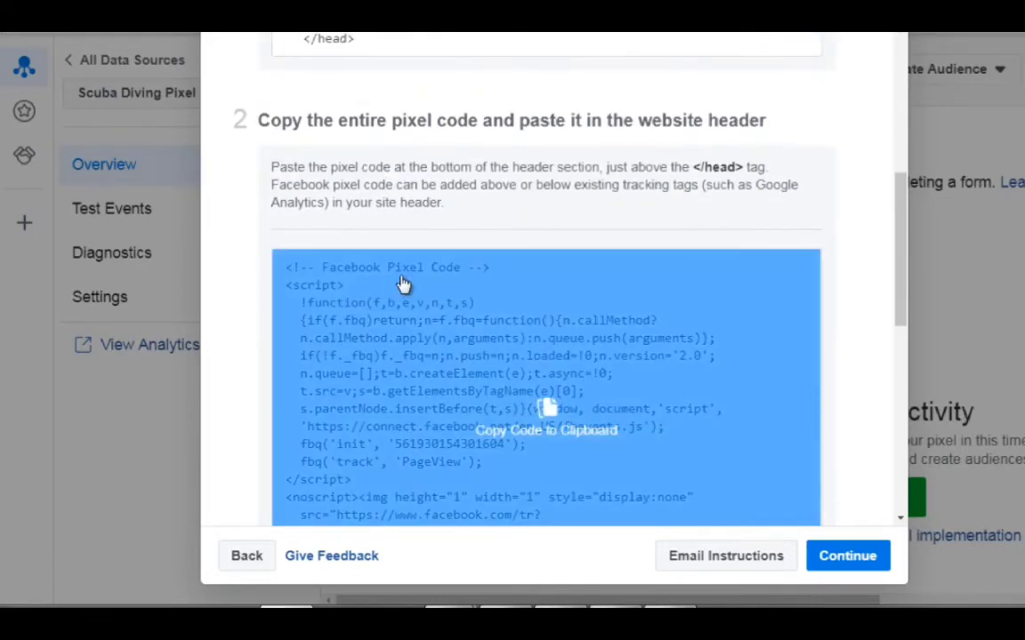
pyautogui.scroll(2, 403, 284)
pyautogui.click(467, 468)
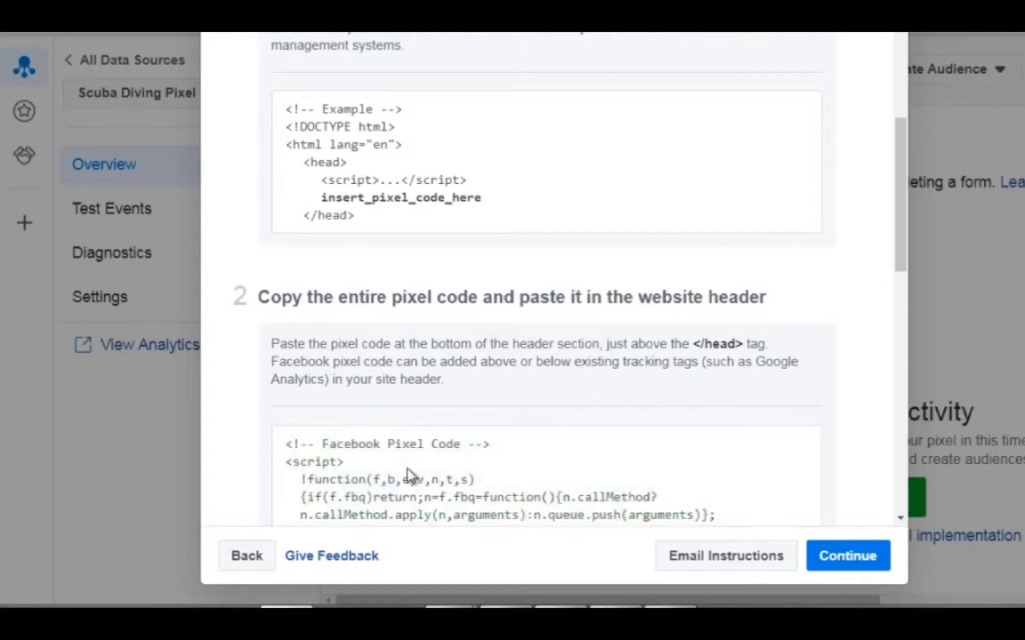
# Continue to event setup with manual event code installation and look through the Ecommerce and Retail events.
pyautogui.click(850, 558)
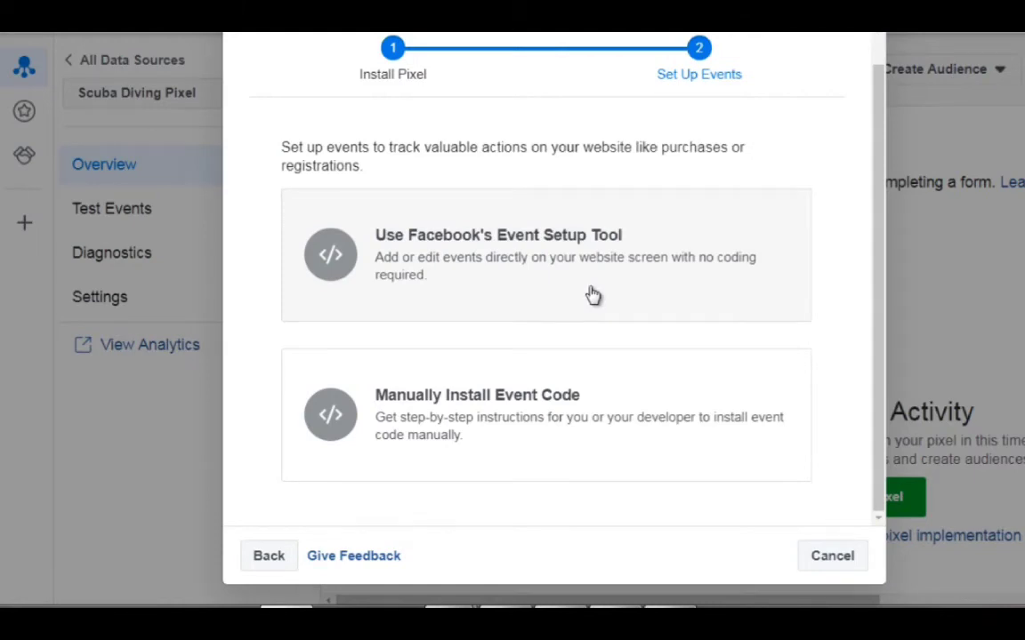
pyautogui.click(519, 268)
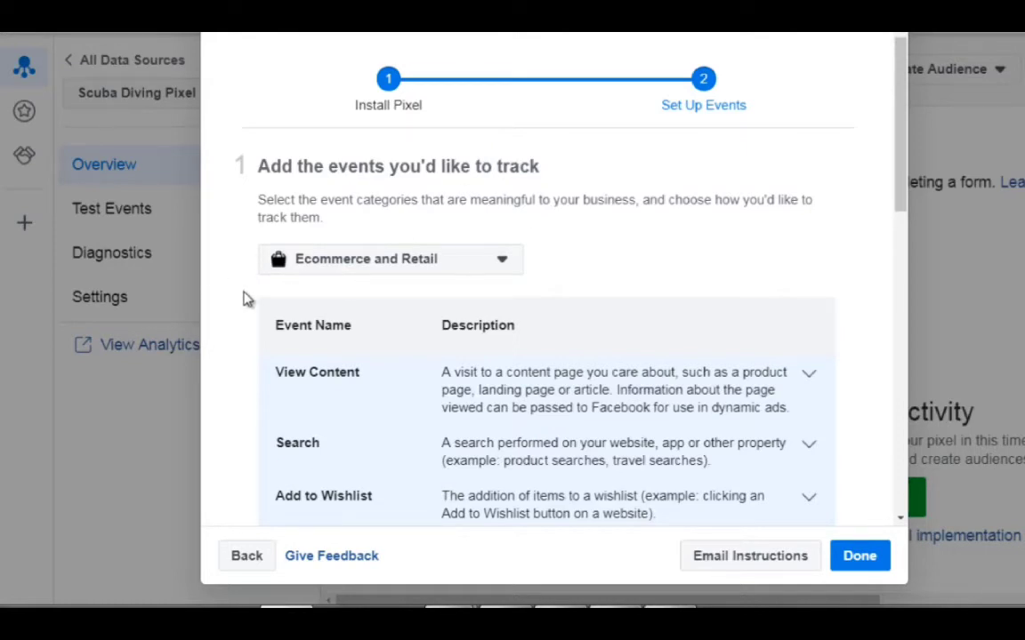
pyautogui.scroll(-2, 248, 300)
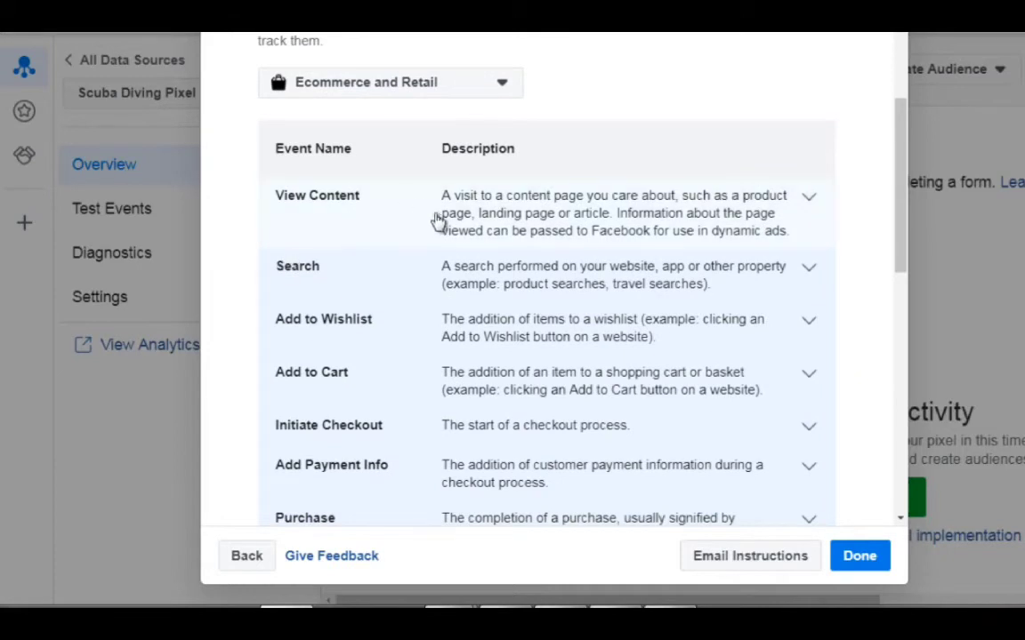
pyautogui.scroll(-2, 443, 260)
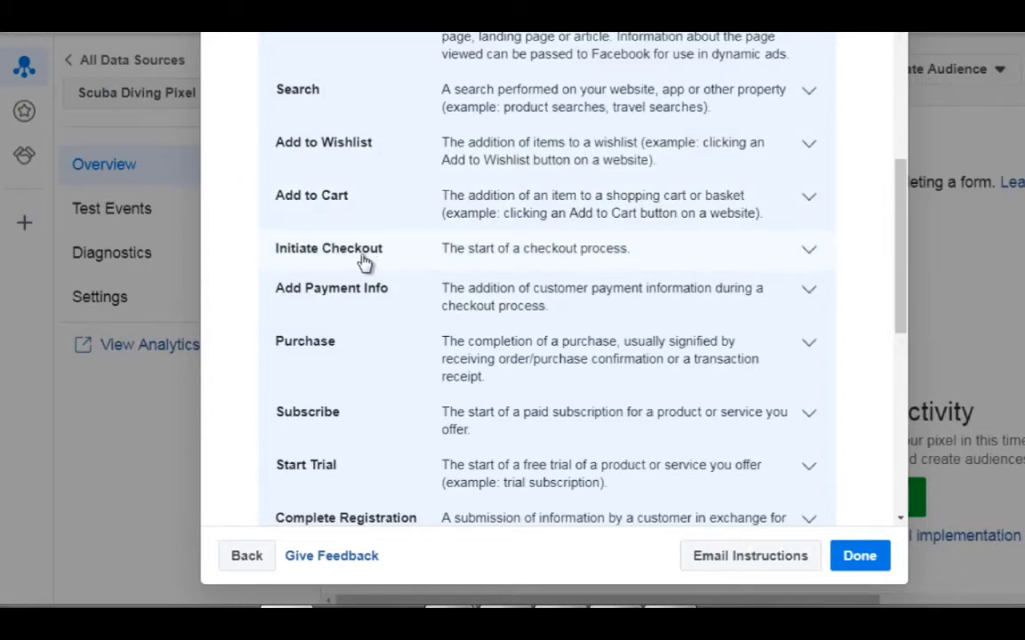
pyautogui.scroll(-2, 361, 262)
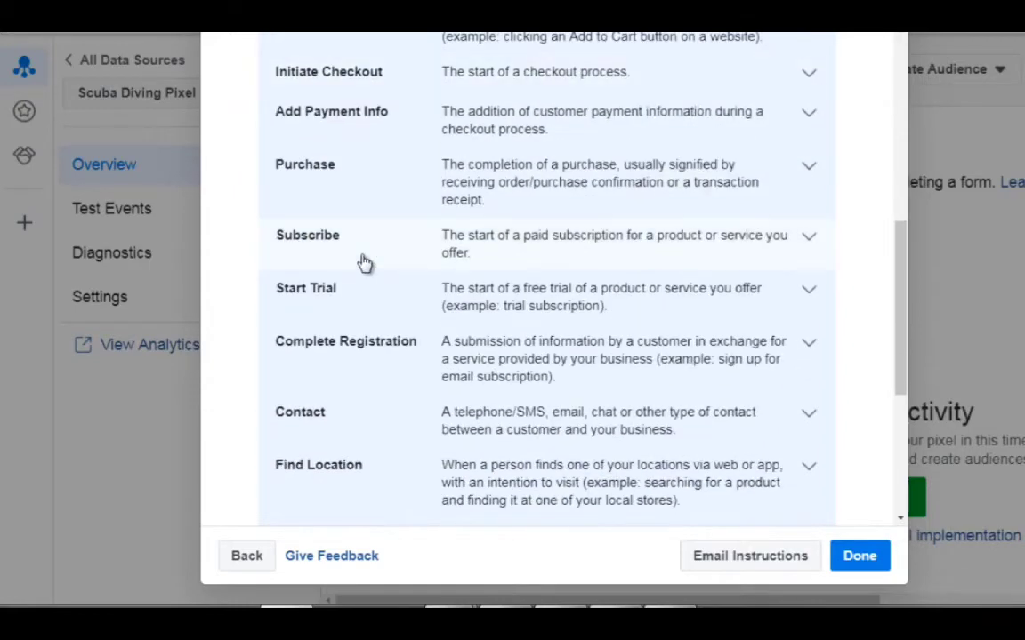
# Expand the Purchase event and review its parameters, event code and placement instructions.
pyautogui.click(578, 178)
pyautogui.scroll(-3, 524, 291)
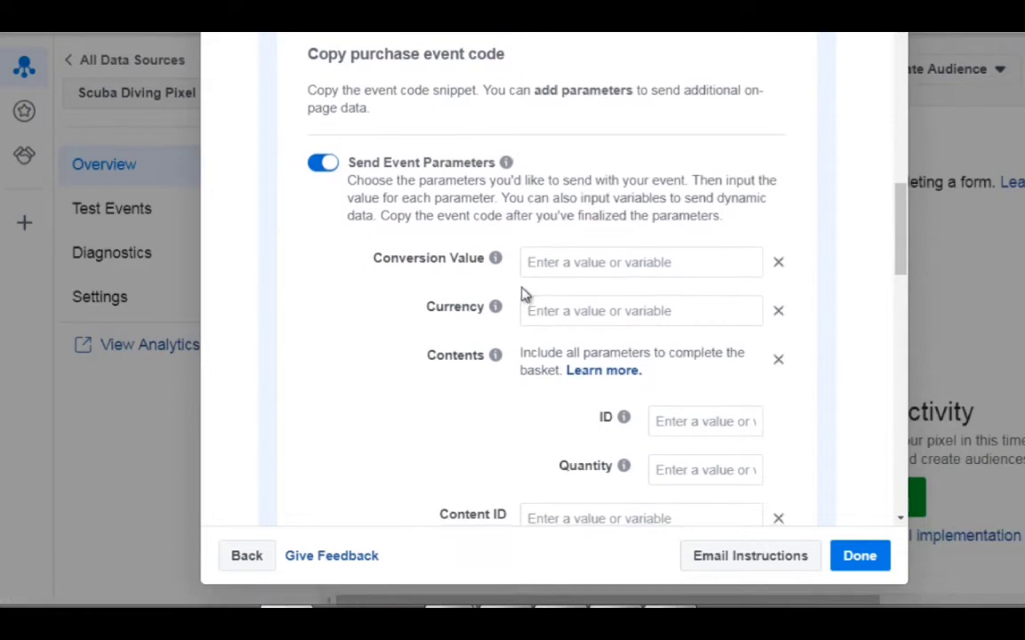
pyautogui.scroll(-5, 524, 294)
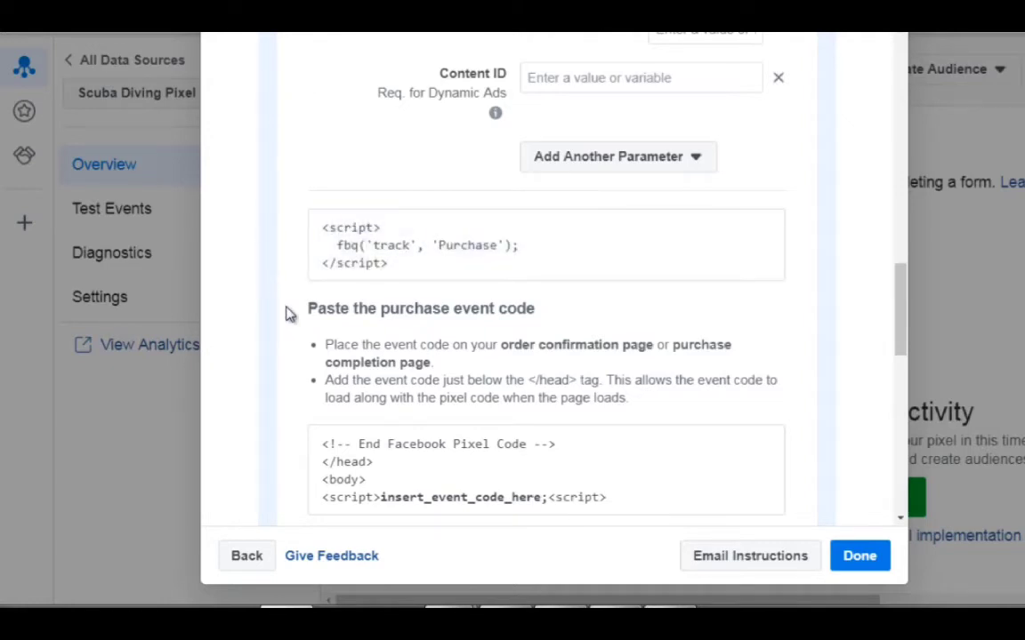
pyautogui.moveTo(436, 242)
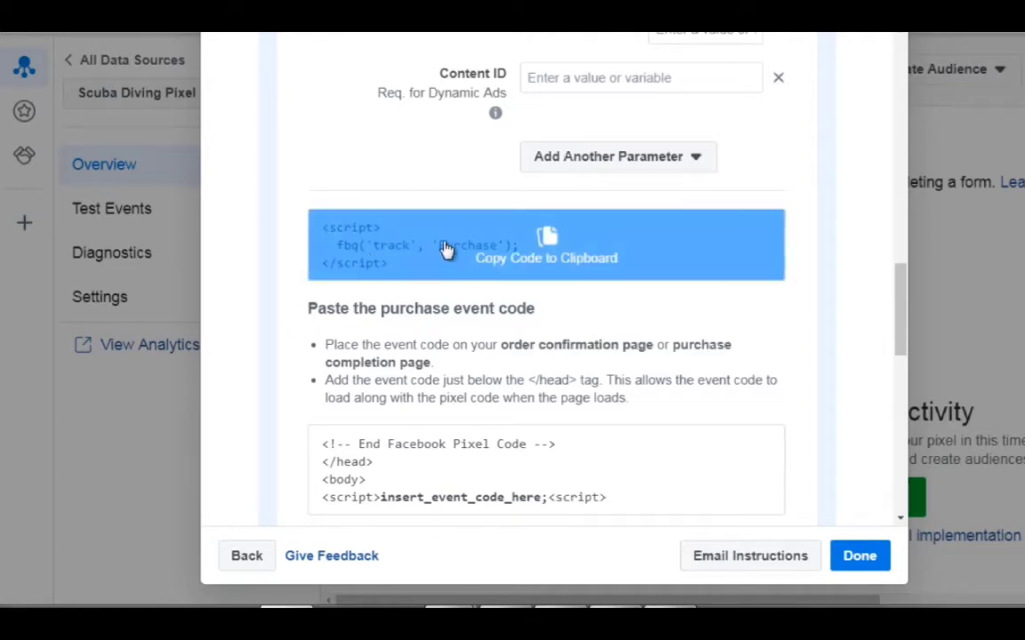
pyautogui.scroll(-1, 279, 260)
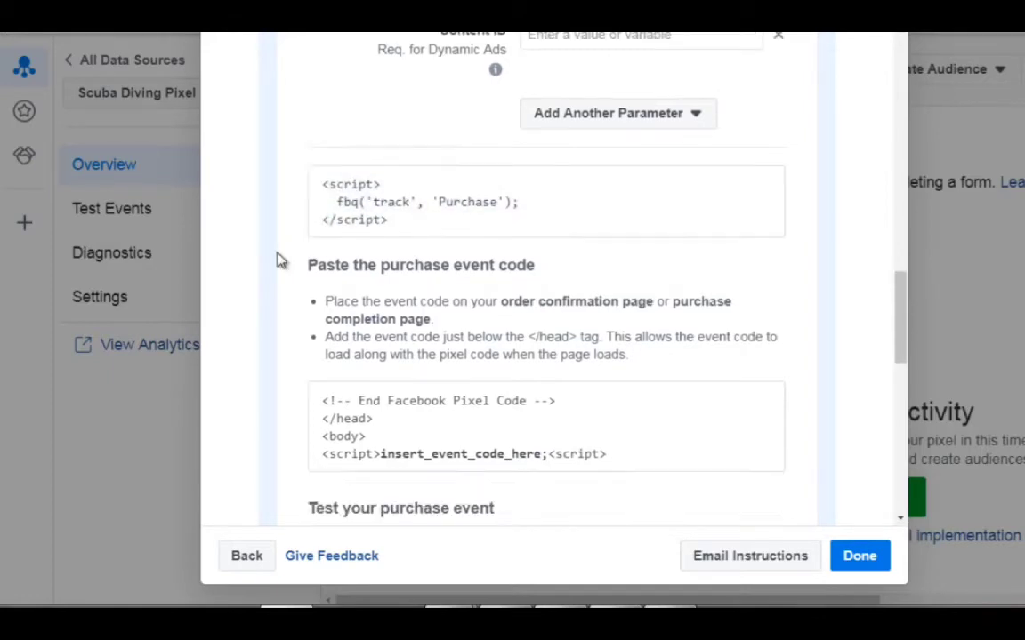
pyautogui.scroll(-6, 279, 259)
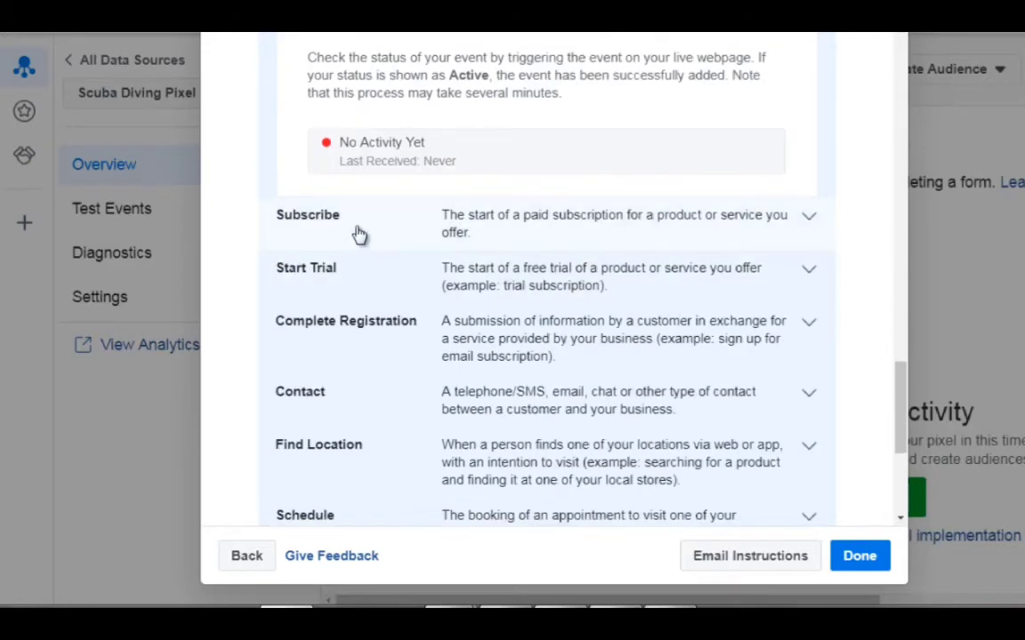
# Expand the Subscribe event and copy its page-load tracking code.
pyautogui.click(359, 234)
pyautogui.scroll(-2, 272, 337)
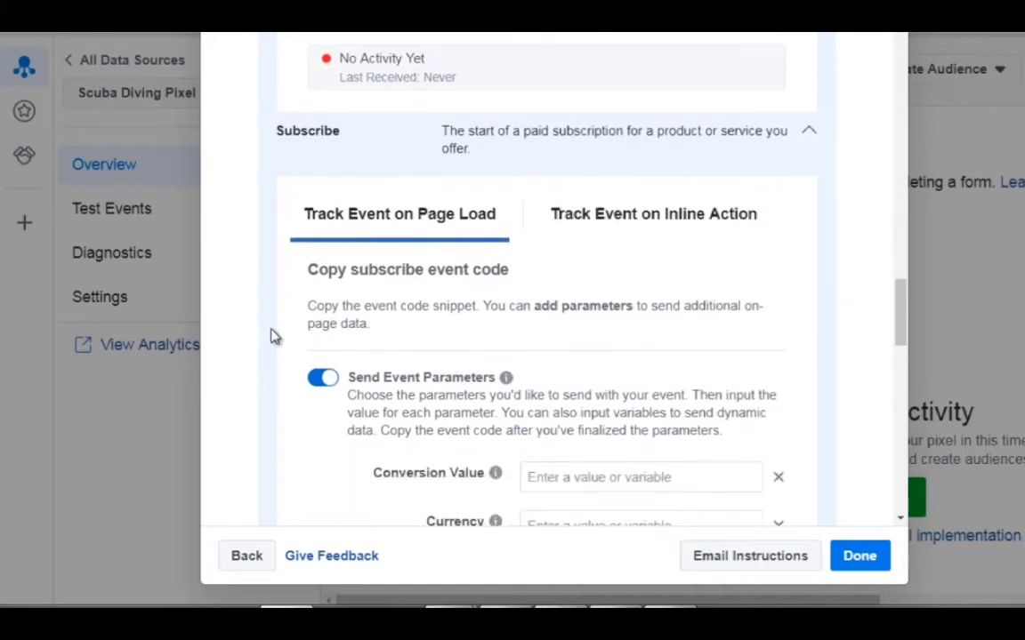
pyautogui.scroll(-8, 275, 337)
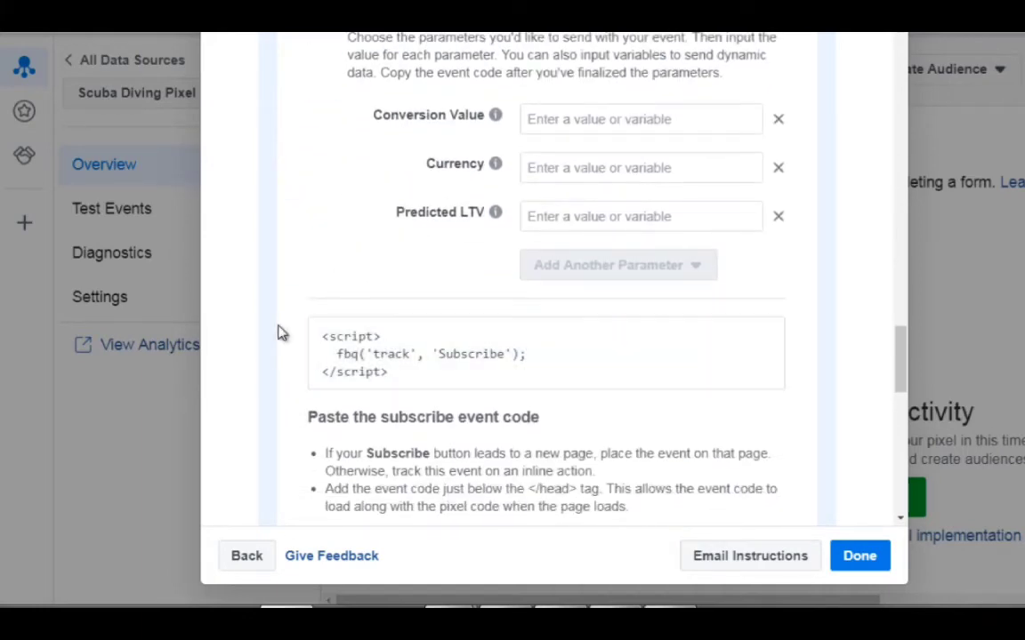
pyautogui.scroll(-4, 277, 333)
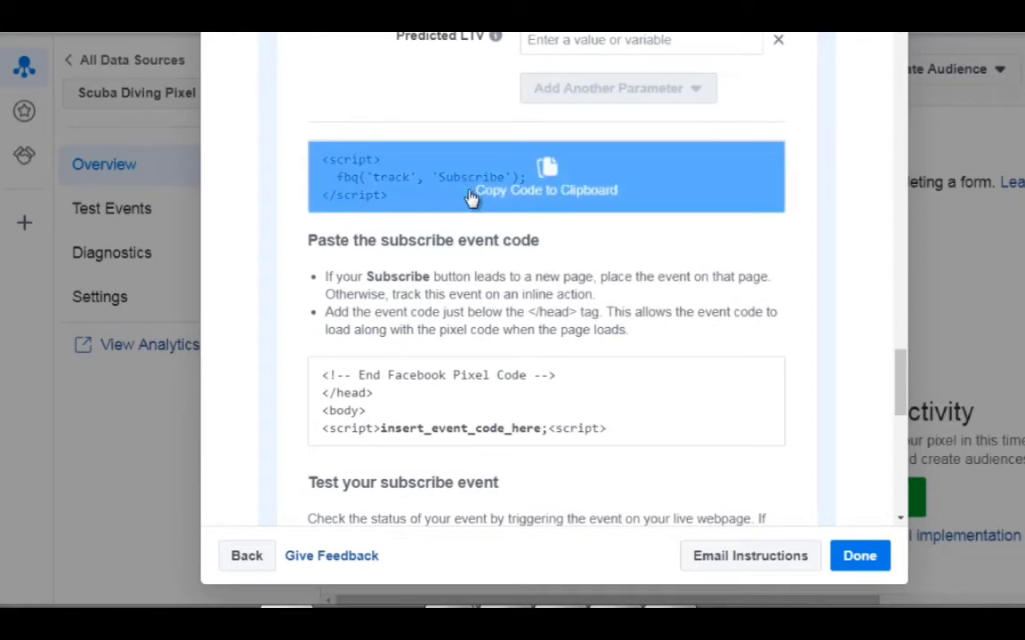
pyautogui.click(471, 198)
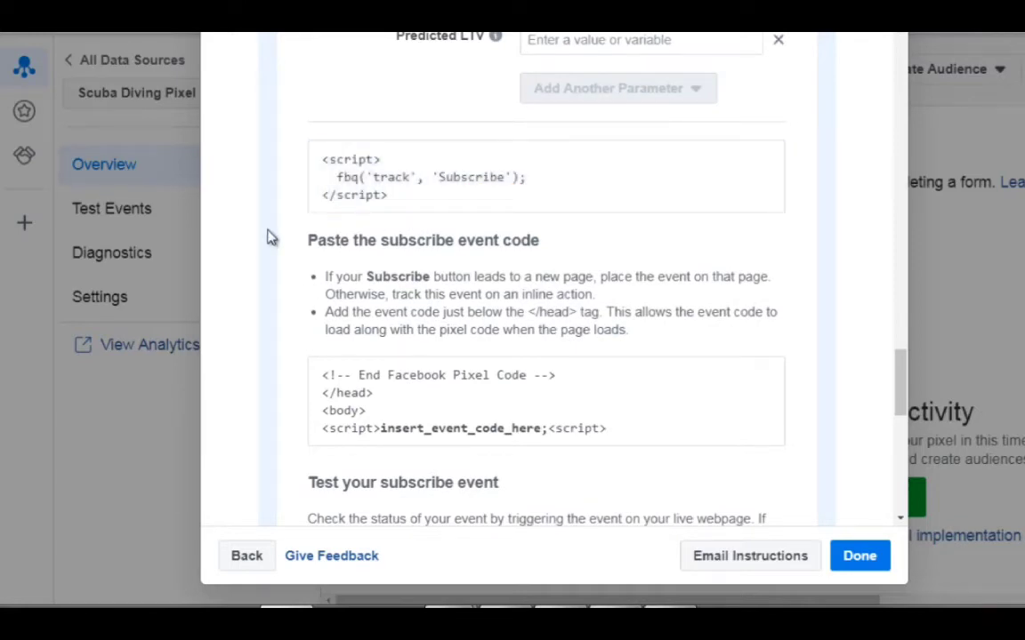
pyautogui.scroll(-6, 283, 270)
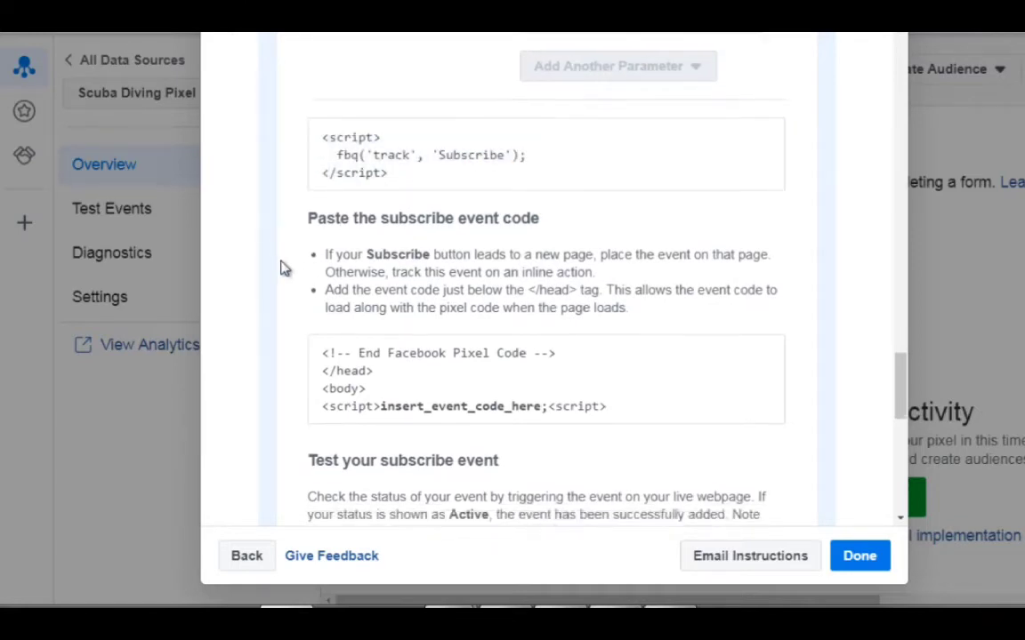
# Go back through the event list and look over the events listed above Purchase.
pyautogui.scroll(15, 320, 283)
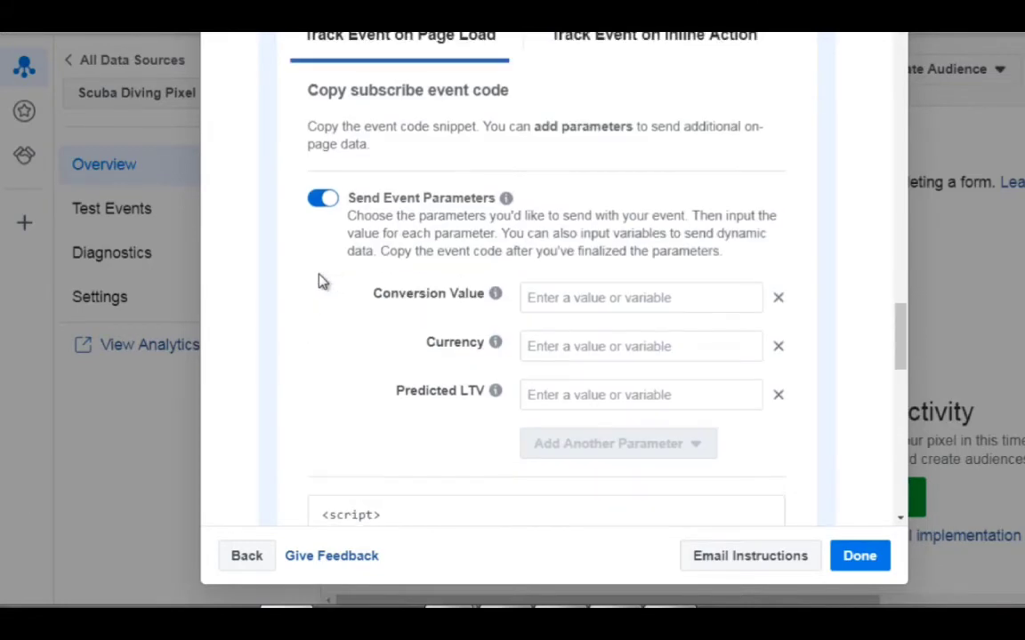
pyautogui.scroll(10, 320, 283)
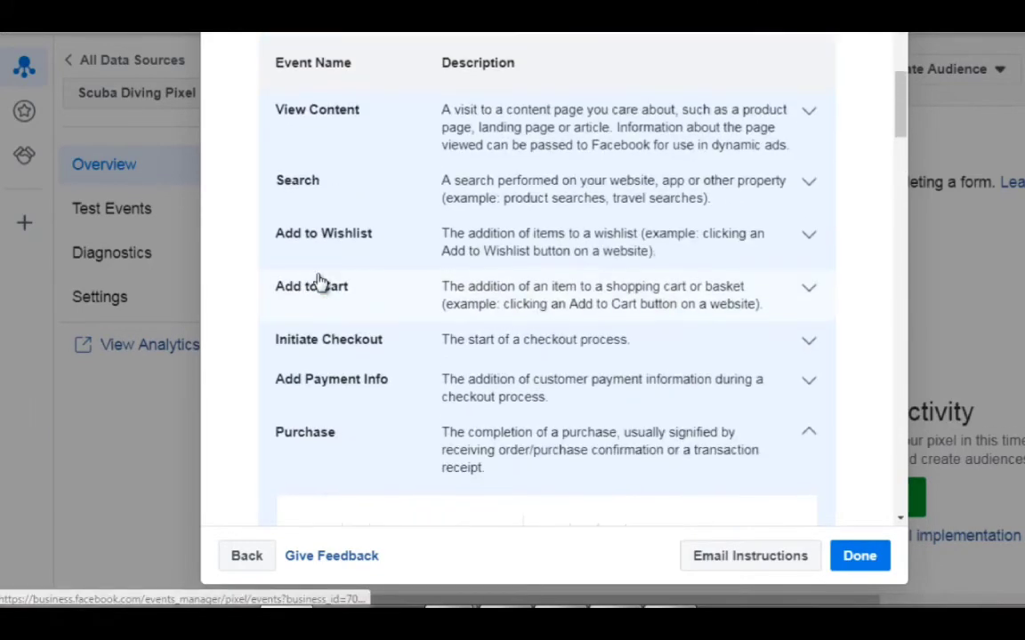
pyautogui.click(316, 222)
pyautogui.scroll(-10, 252, 236)
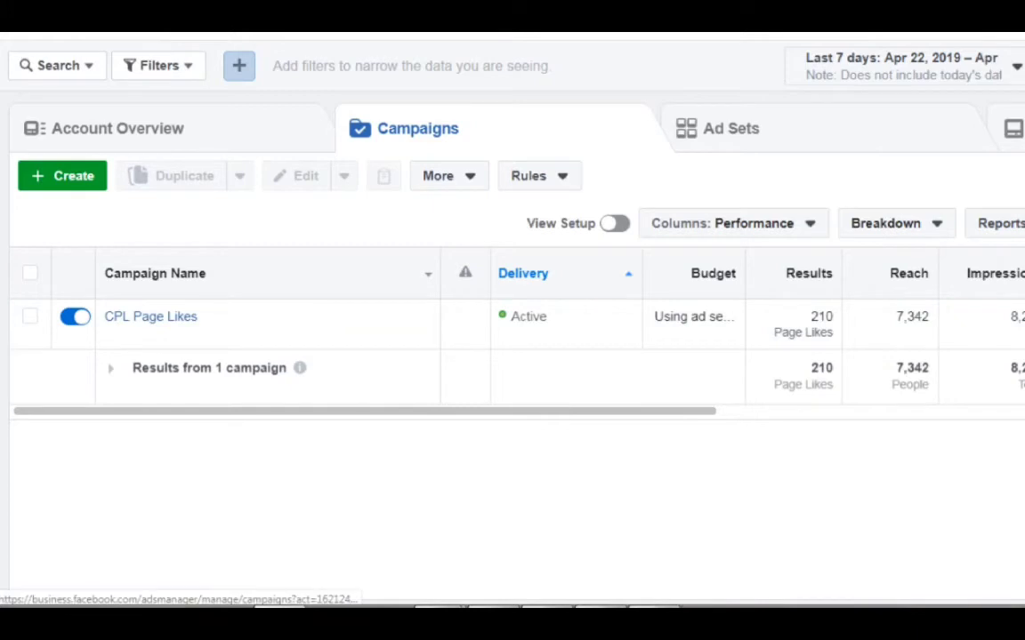
# Start creating a new campaign in Ads Manager to reach the marketing objective choices.
pyautogui.click(53, 32)
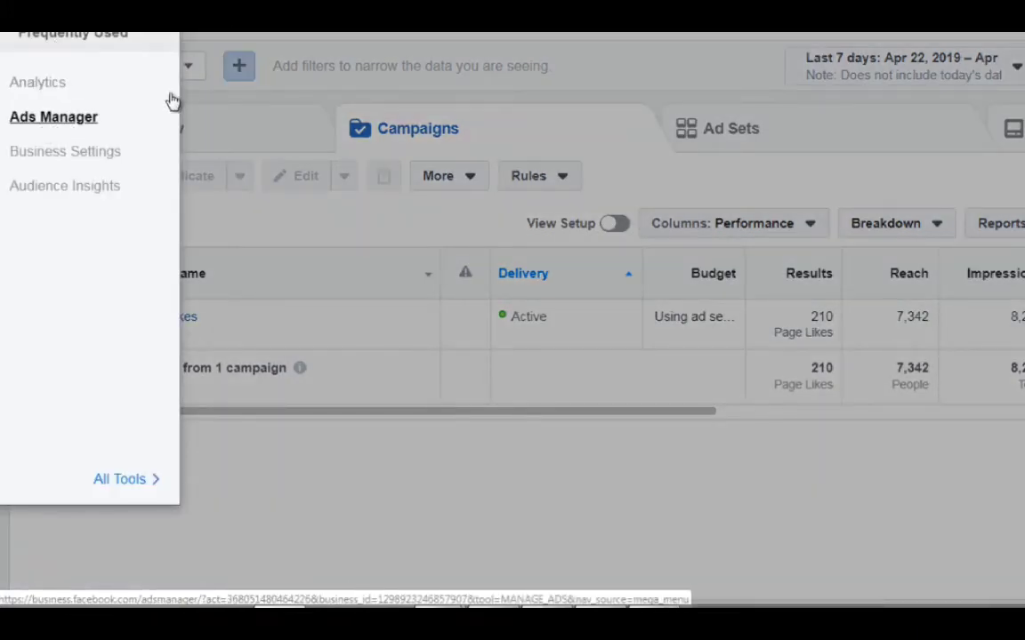
pyautogui.click(281, 124)
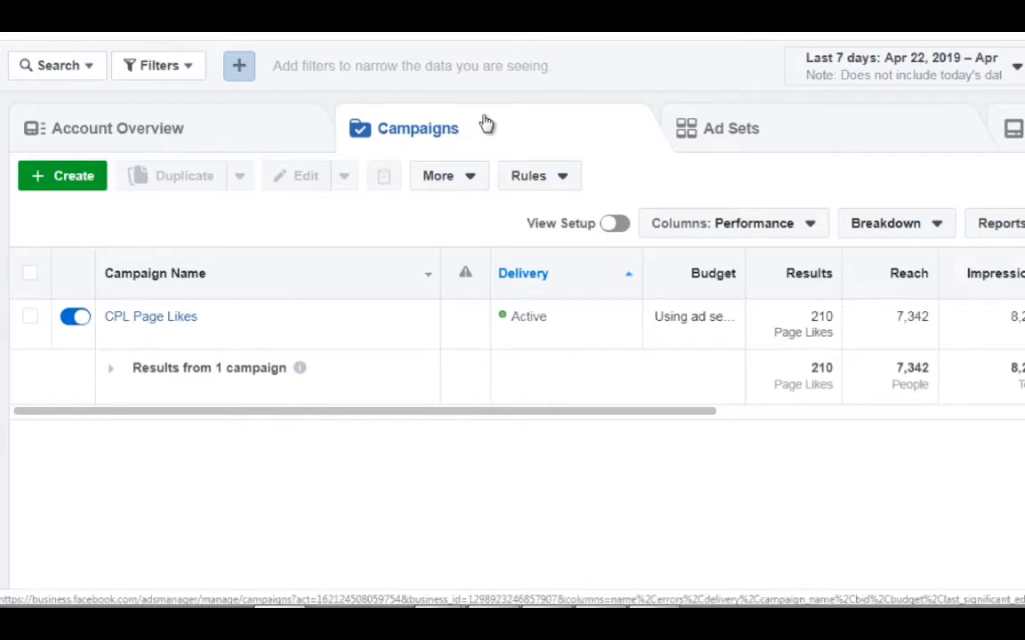
pyautogui.click(80, 179)
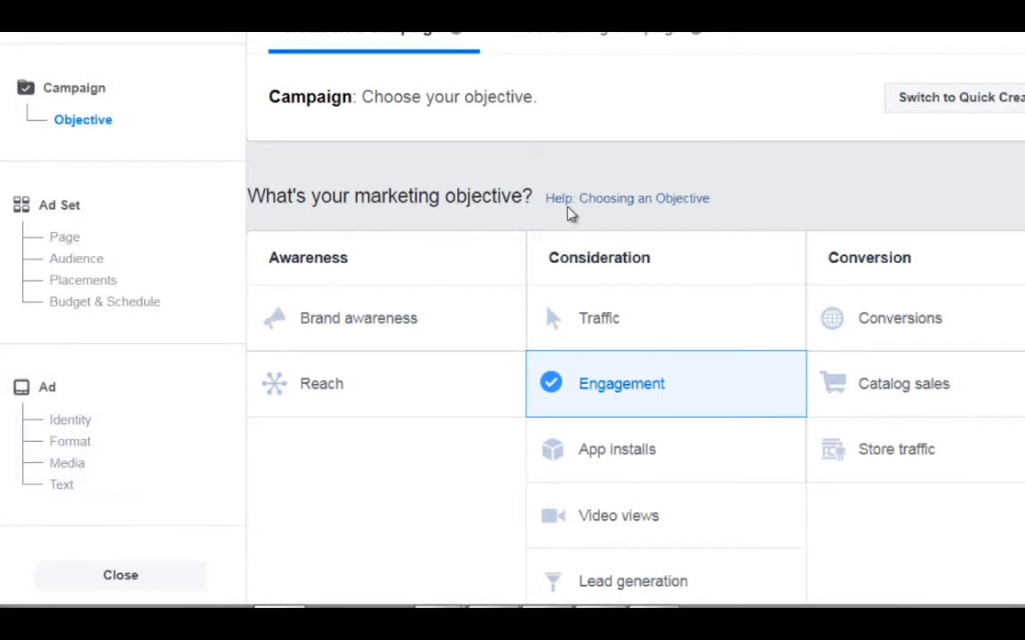
# Try the Traffic objective and the Engagement objective, choosing Page likes as the engagement type.
pyautogui.scroll(-1, 569, 214)
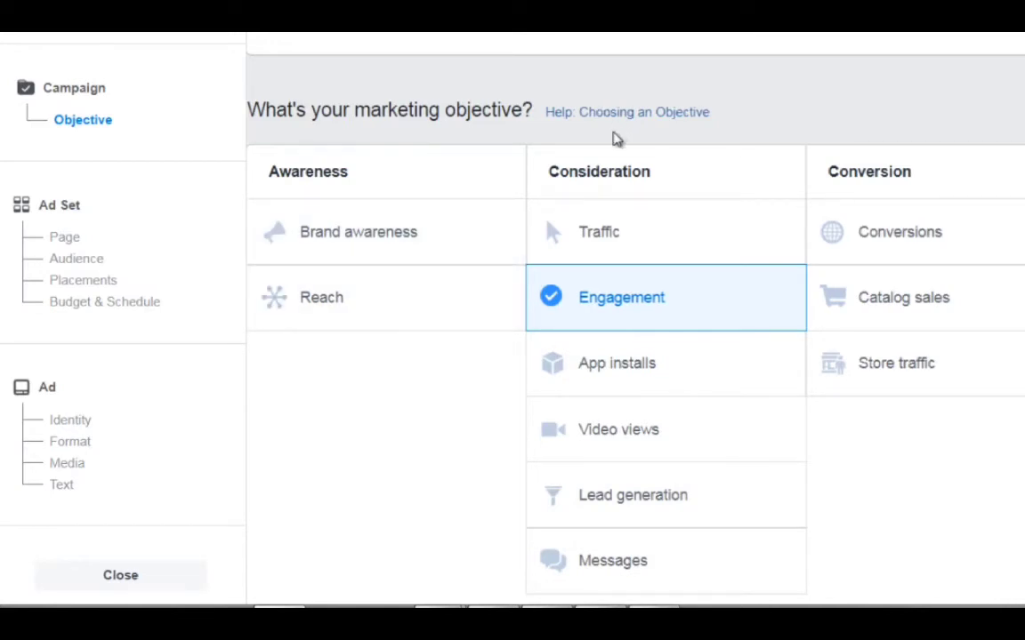
pyautogui.click(725, 236)
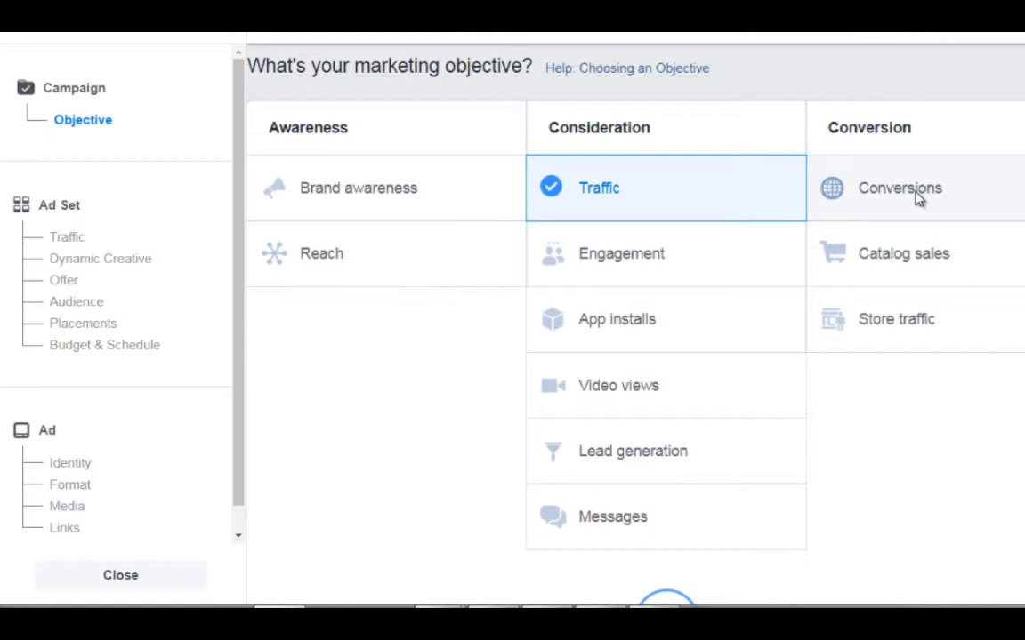
pyautogui.click(719, 266)
pyautogui.scroll(-2, 670, 289)
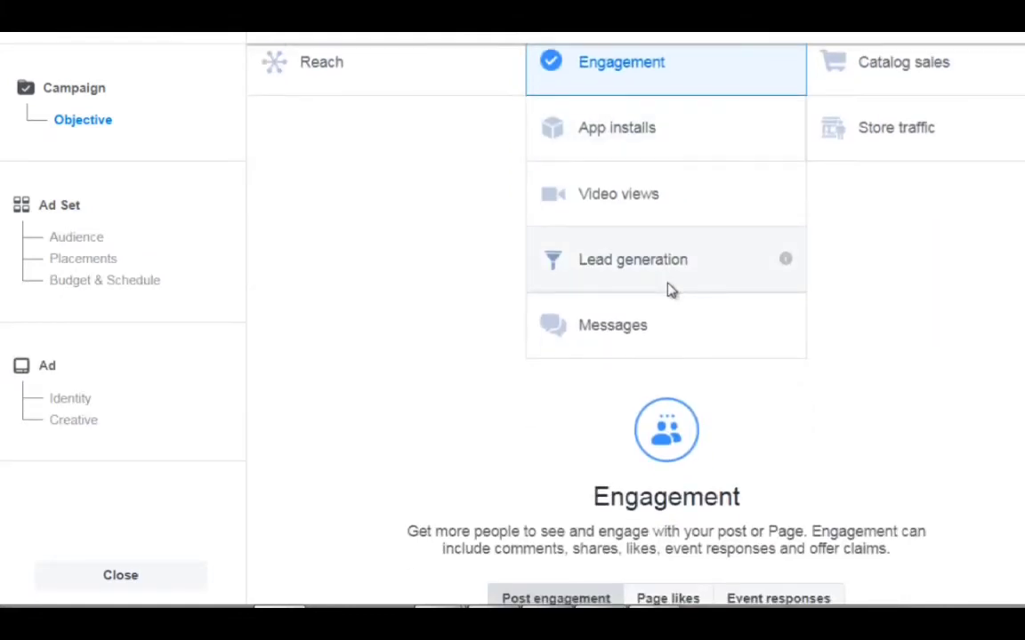
pyautogui.scroll(-3, 669, 283)
pyautogui.scroll(-1, 669, 283)
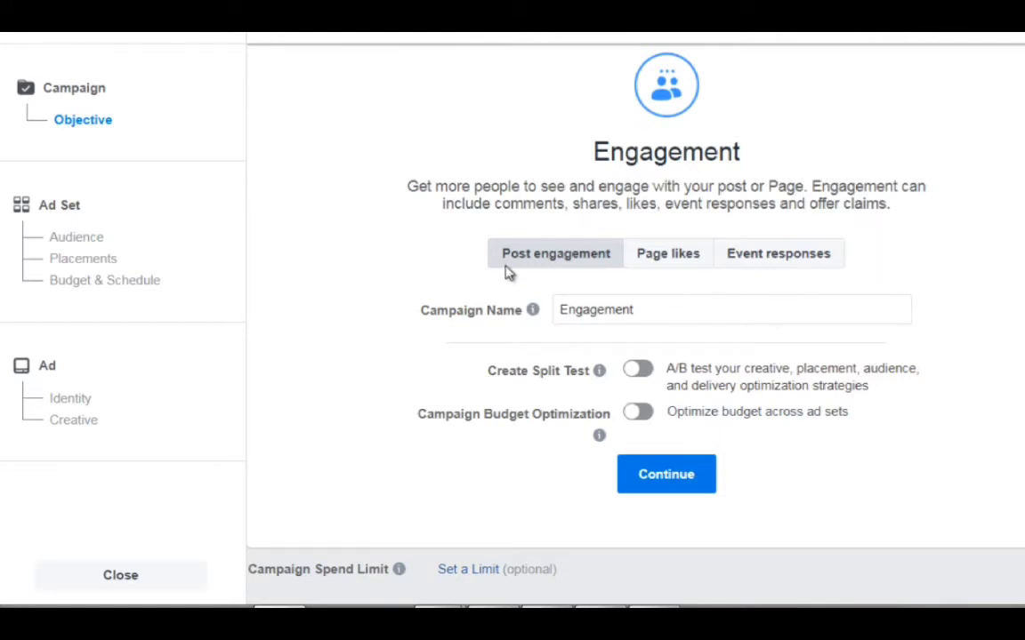
pyautogui.click(681, 255)
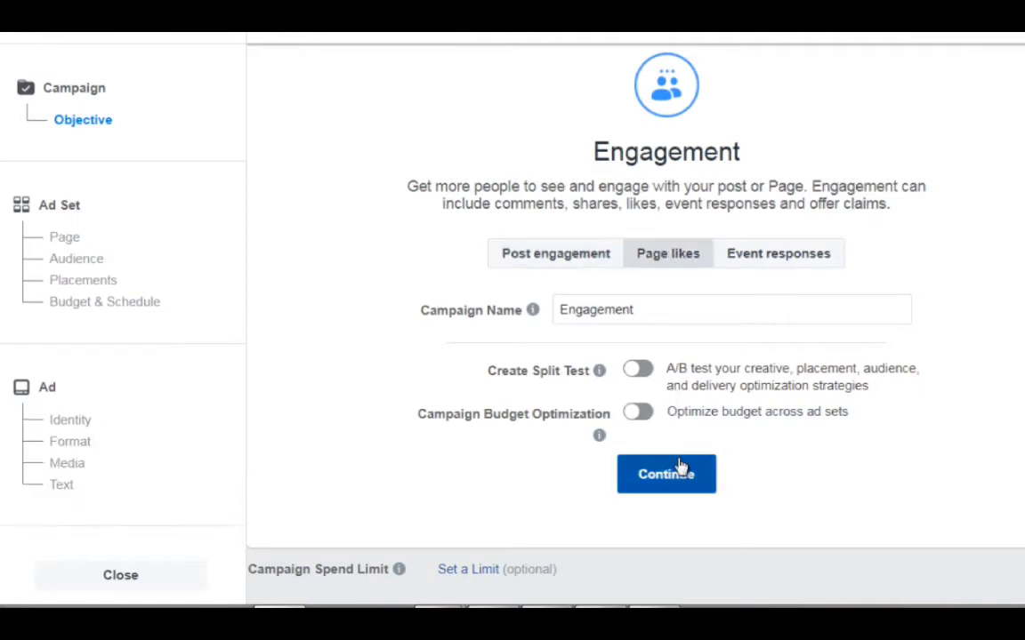
# Return to the marketing objective choices and switch the campaign's objective from Engagement to Traffic.
pyautogui.scroll(5, 681, 469)
pyautogui.scroll(3, 519, 360)
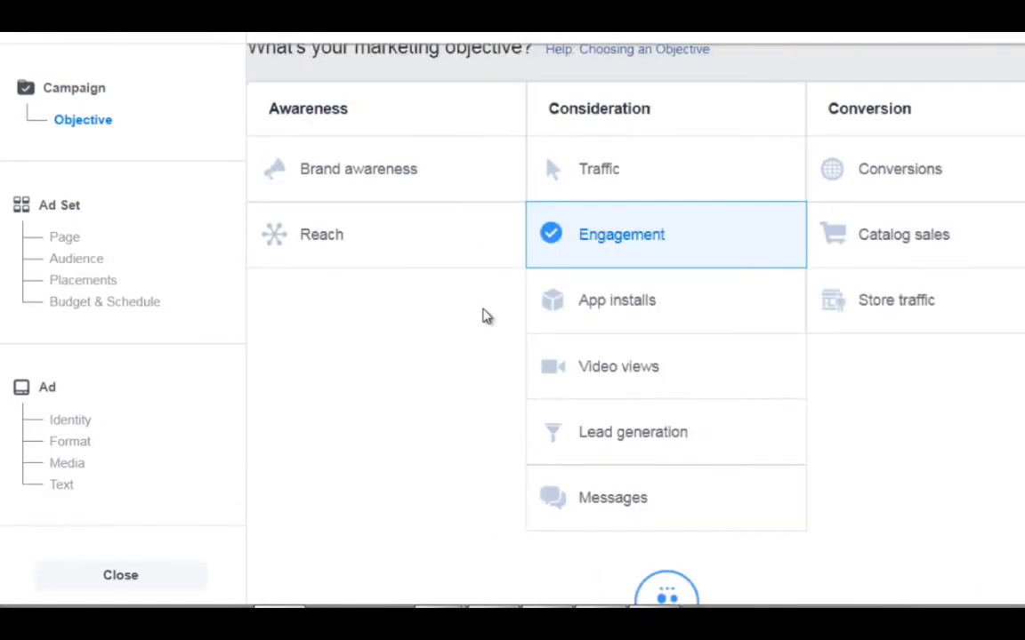
pyautogui.scroll(1, 484, 315)
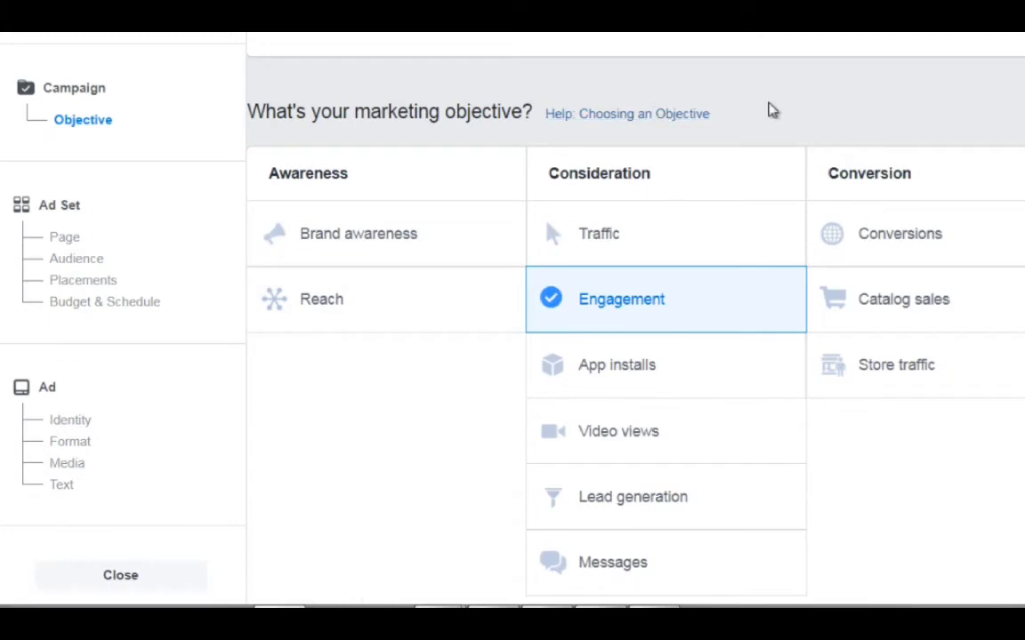
pyautogui.click(716, 254)
pyautogui.scroll(-2, 909, 237)
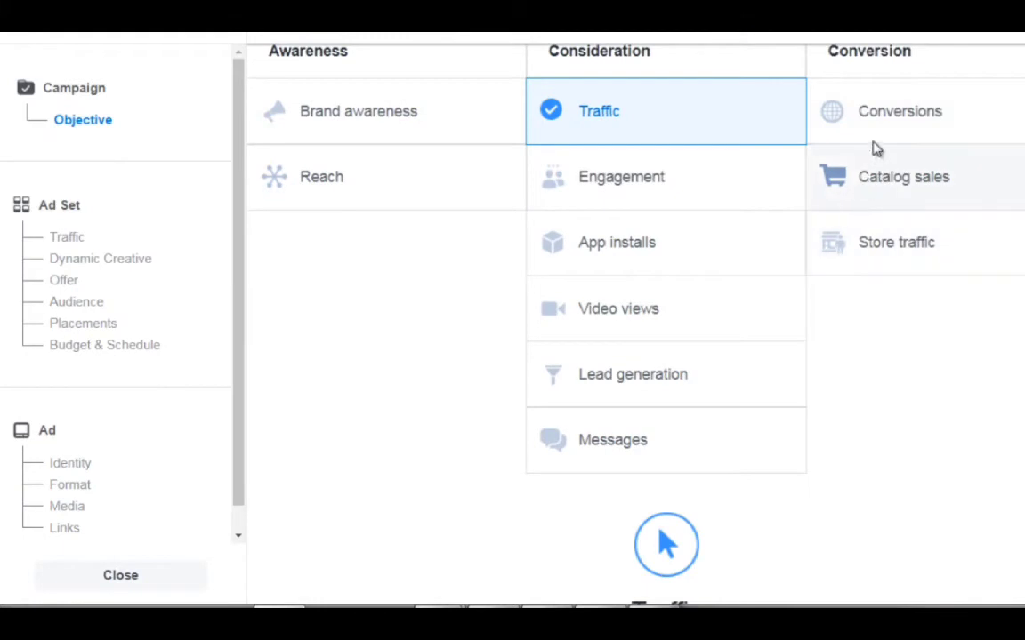
# Select Conversions as the campaign's marketing objective and go to its campaign settings.
pyautogui.click(883, 128)
pyautogui.scroll(-4, 850, 144)
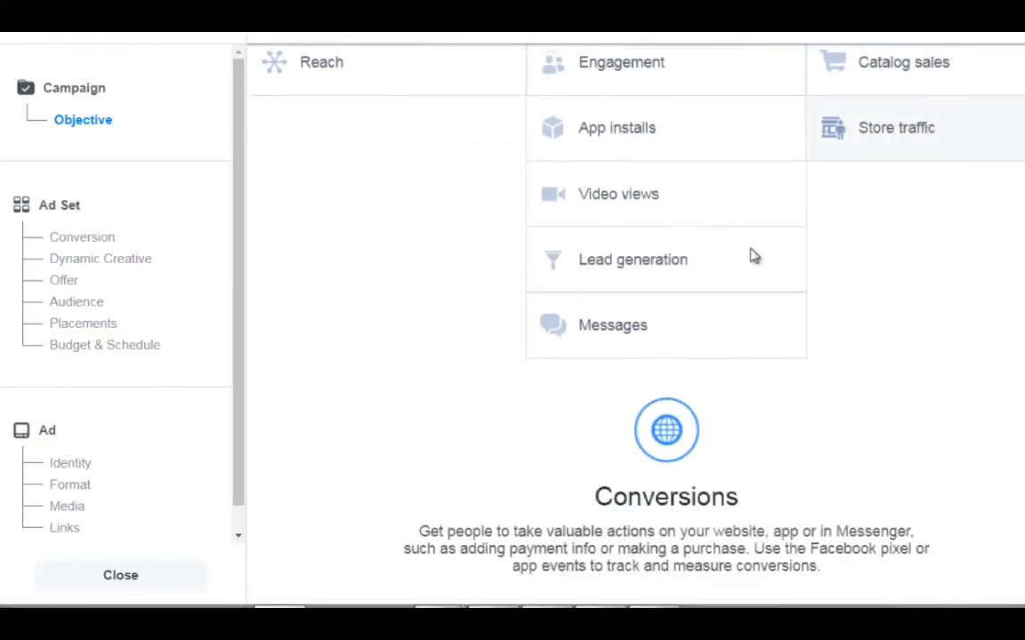
pyautogui.scroll(-5, 709, 289)
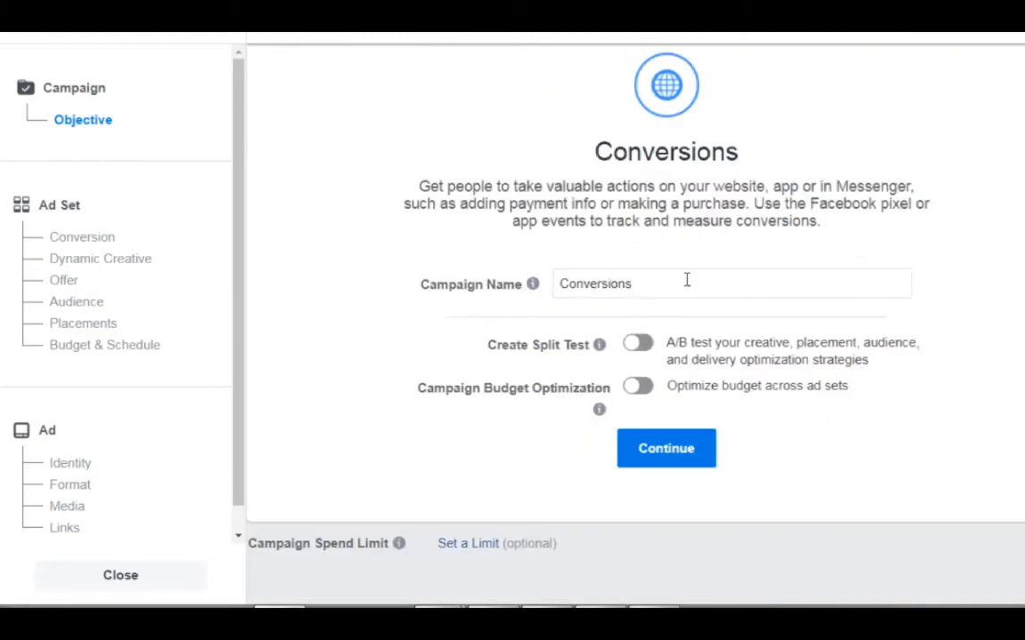
# Name the campaign "Conversions - Example Test" and continue to the ad set setup.
pyautogui.click(687, 281)
pyautogui.write('- ')
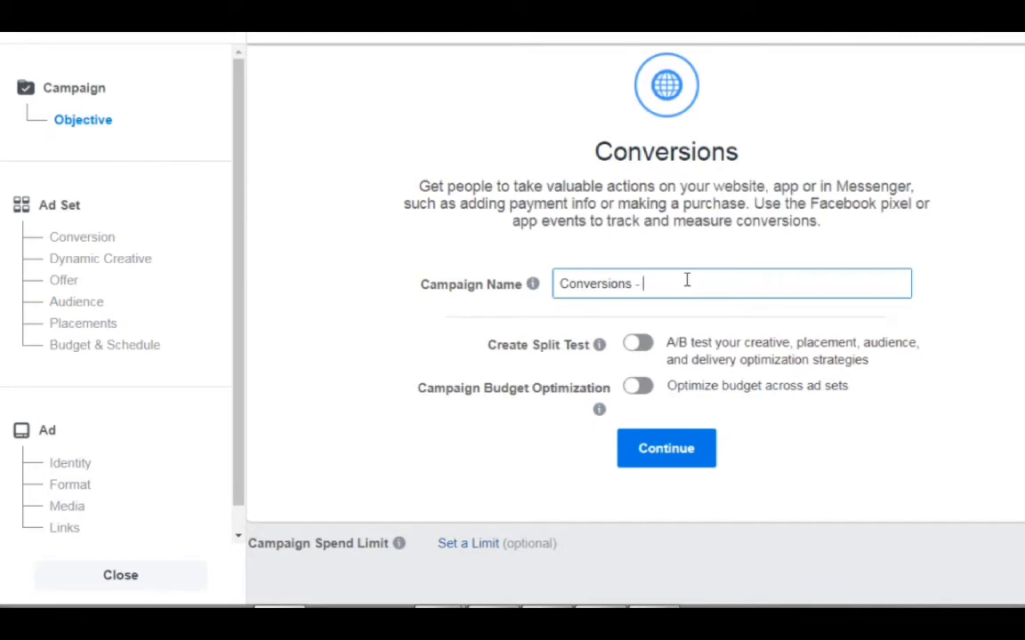
pyautogui.write('Example Test')
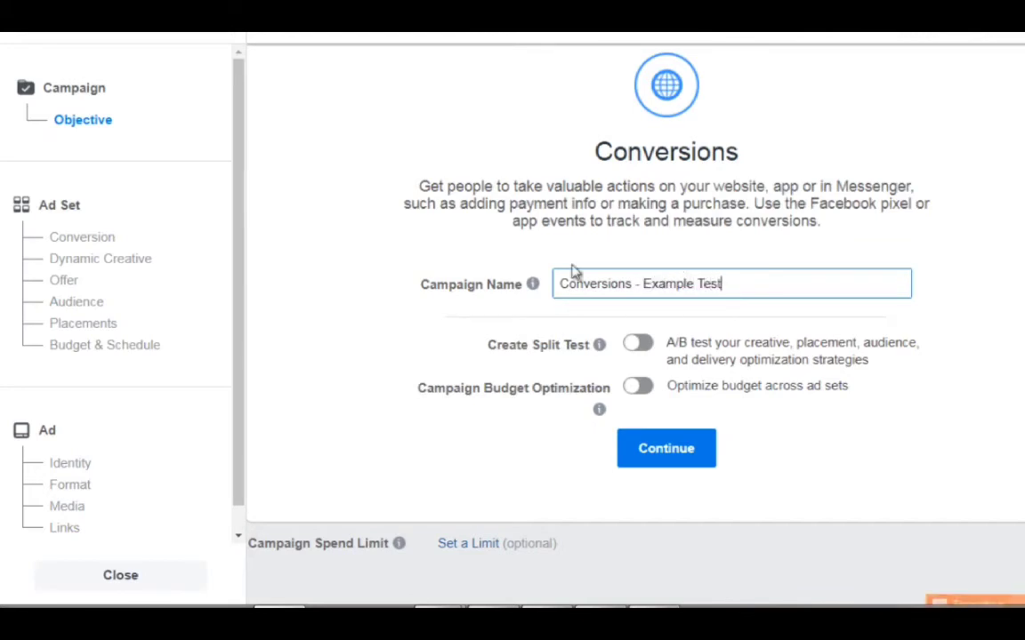
pyautogui.click(388, 269)
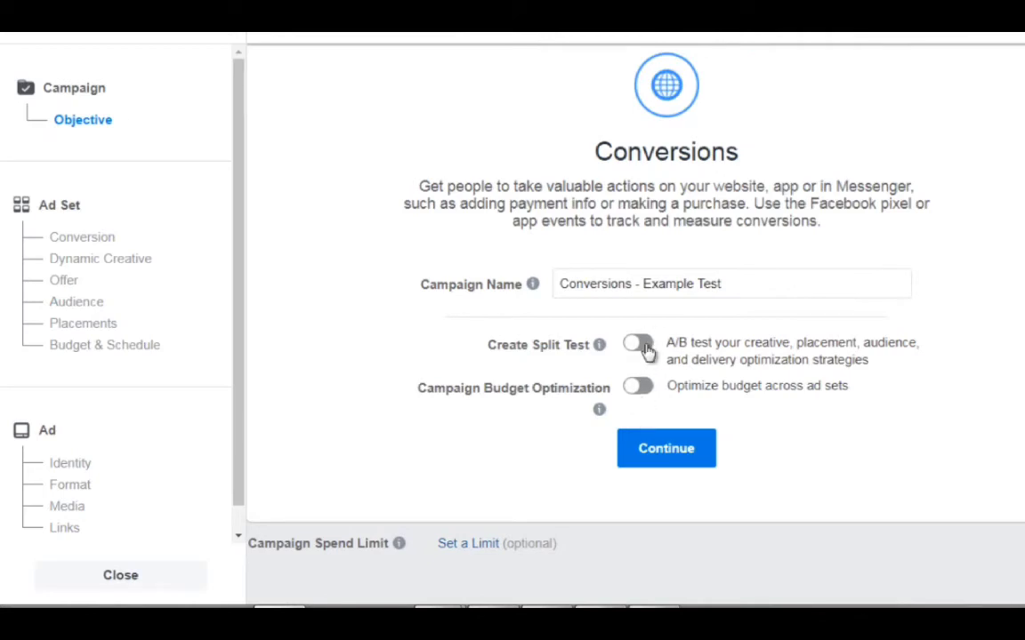
pyautogui.click(661, 459)
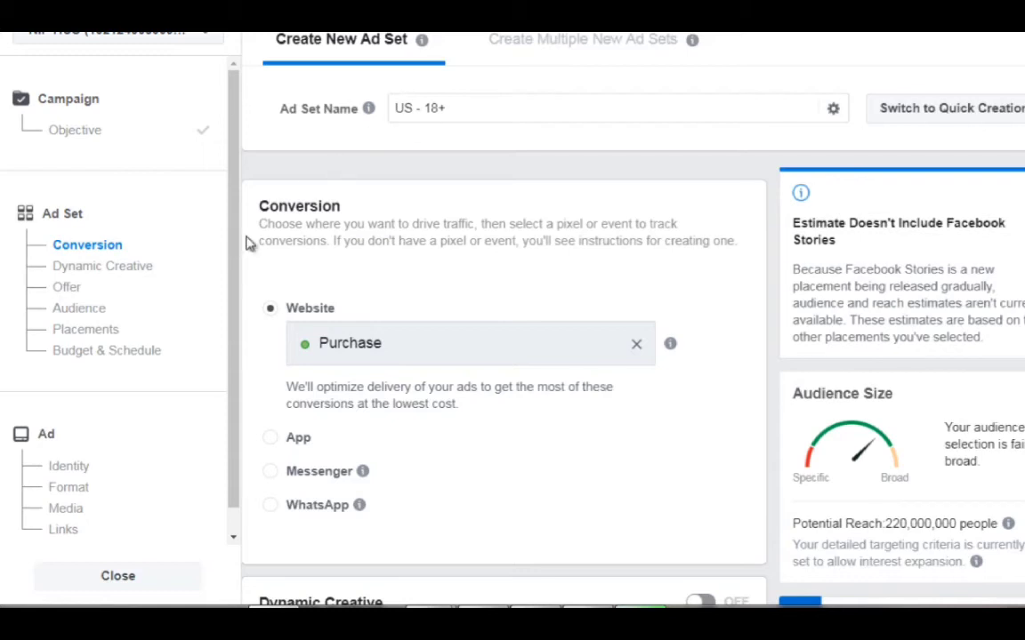
# Turn on Dynamic Creative for the ad set and turn it back off, accepting both confirmations.
pyautogui.scroll(-1, 247, 238)
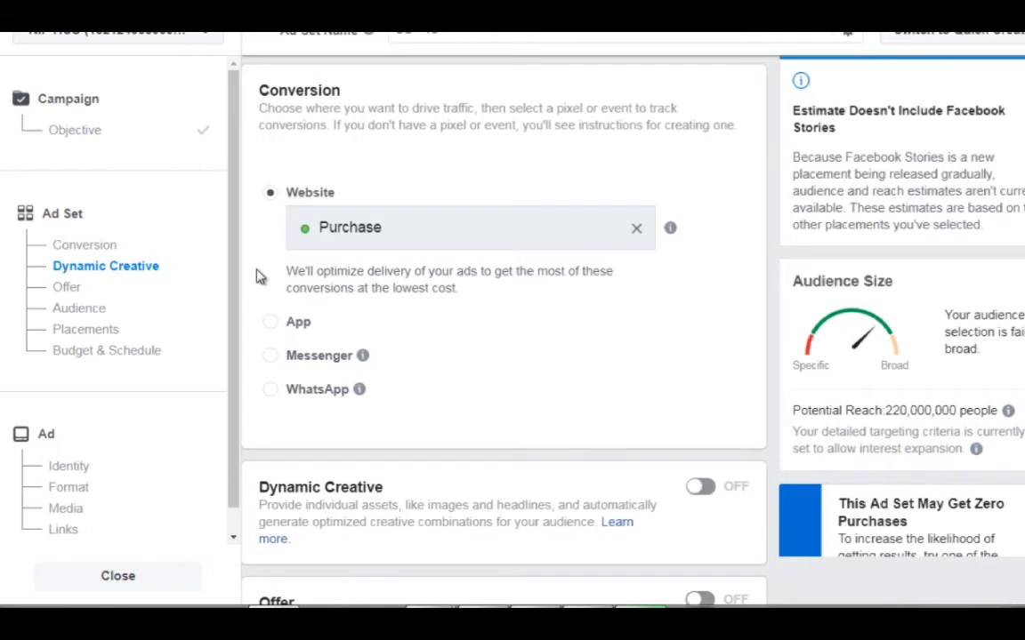
pyautogui.scroll(-4, 266, 272)
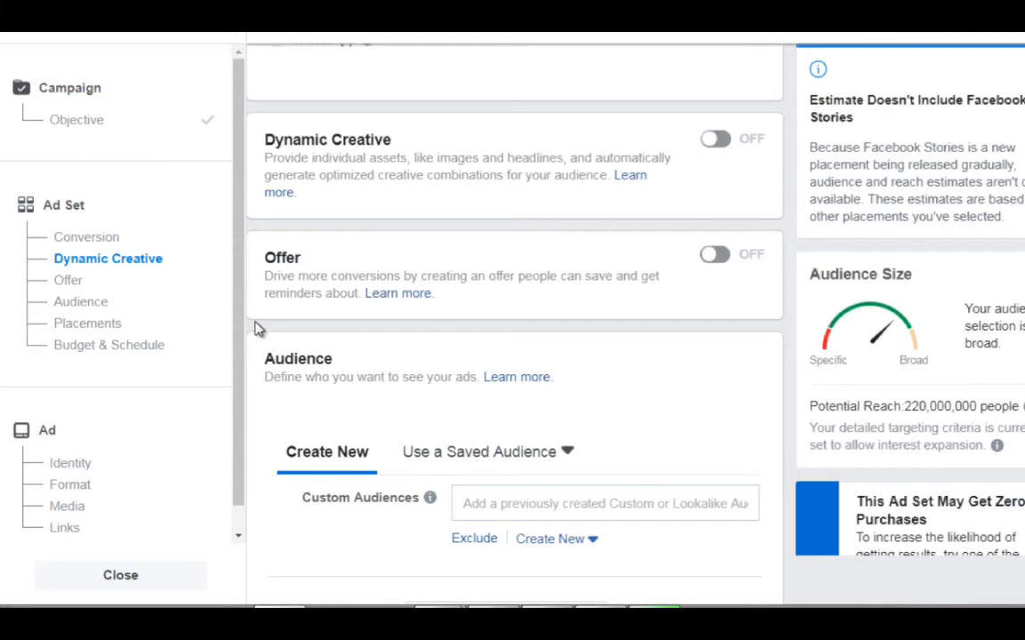
pyautogui.click(717, 143)
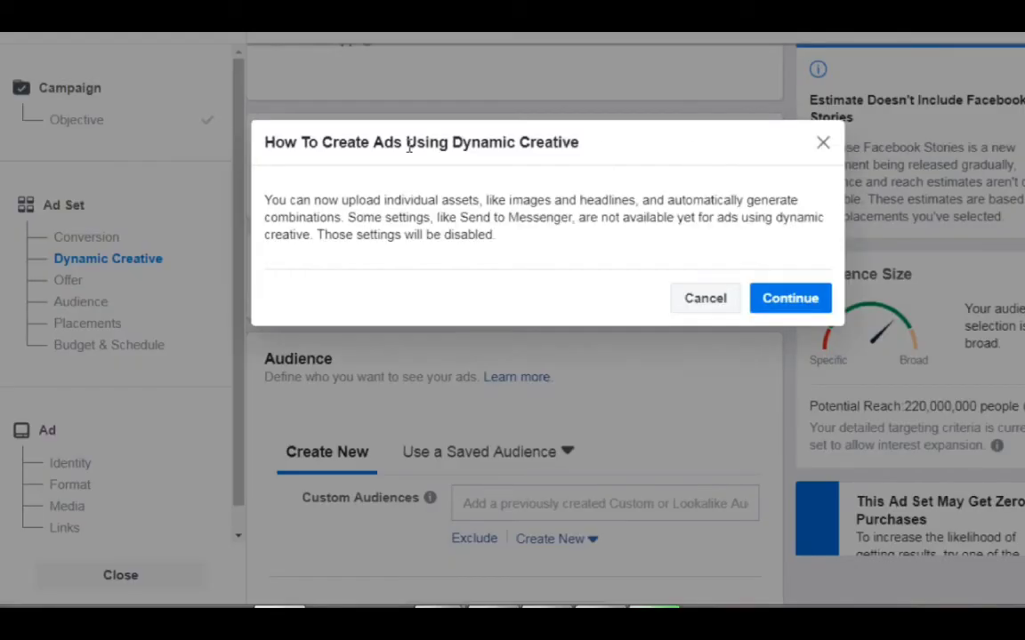
pyautogui.click(802, 303)
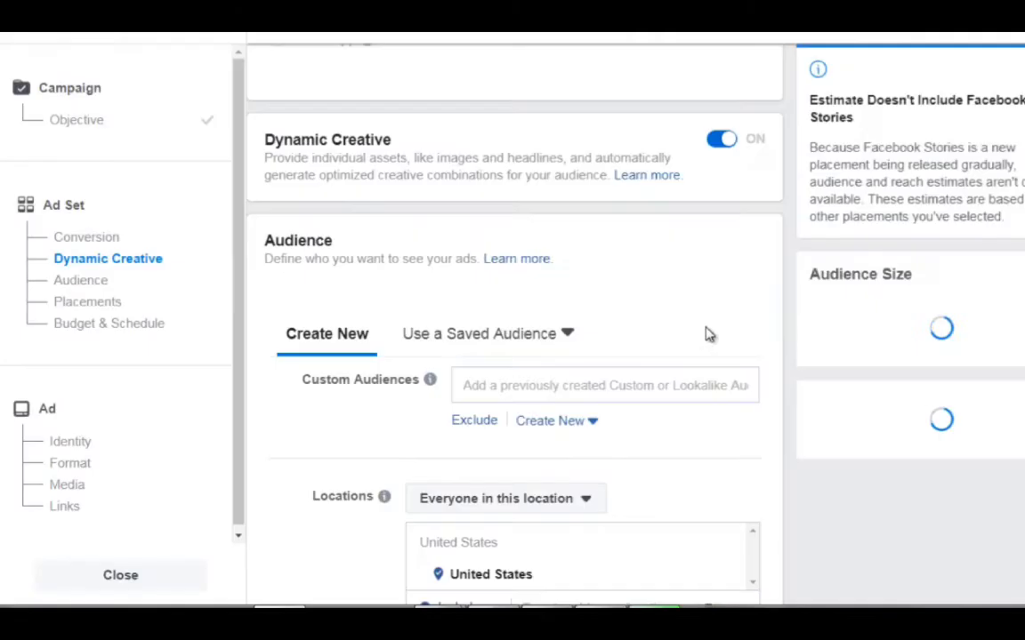
pyautogui.click(722, 144)
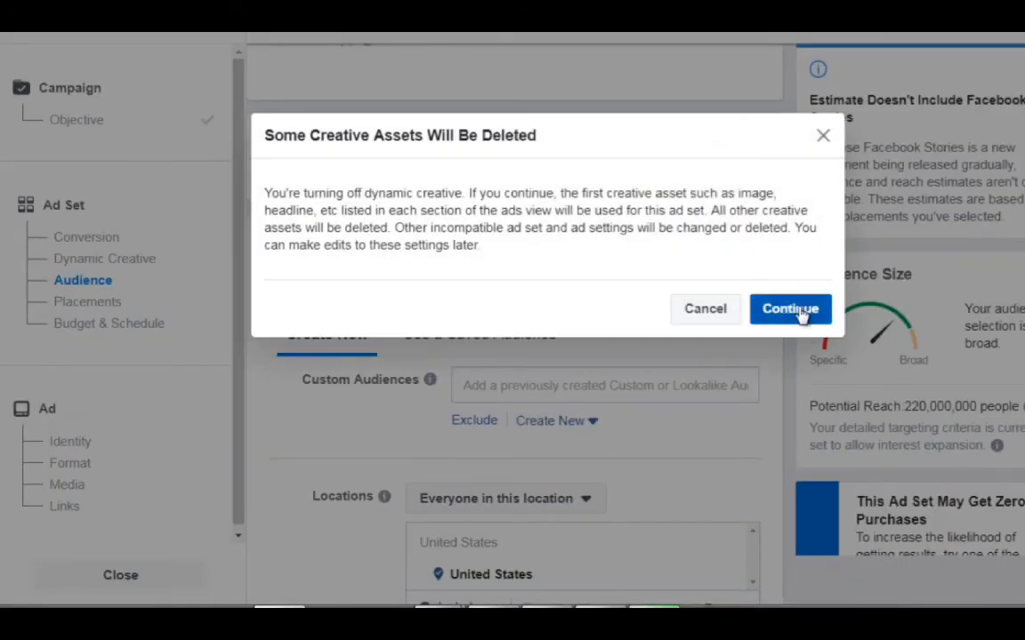
pyautogui.click(800, 312)
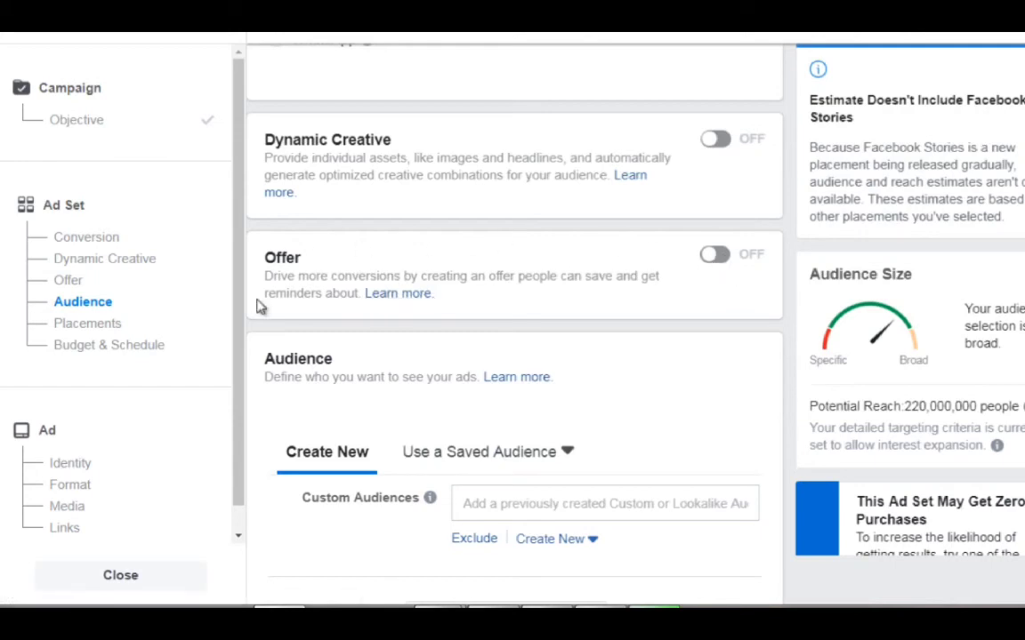
# Set the new audience's age range to 25 through 54 in the ad set.
pyautogui.scroll(-3, 253, 328)
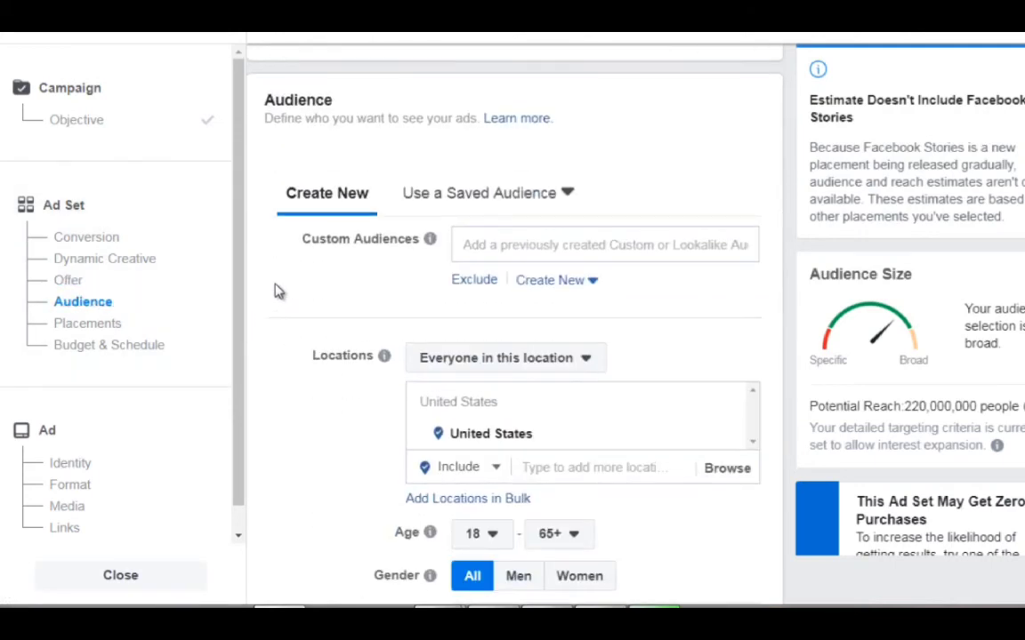
pyautogui.scroll(-1, 276, 291)
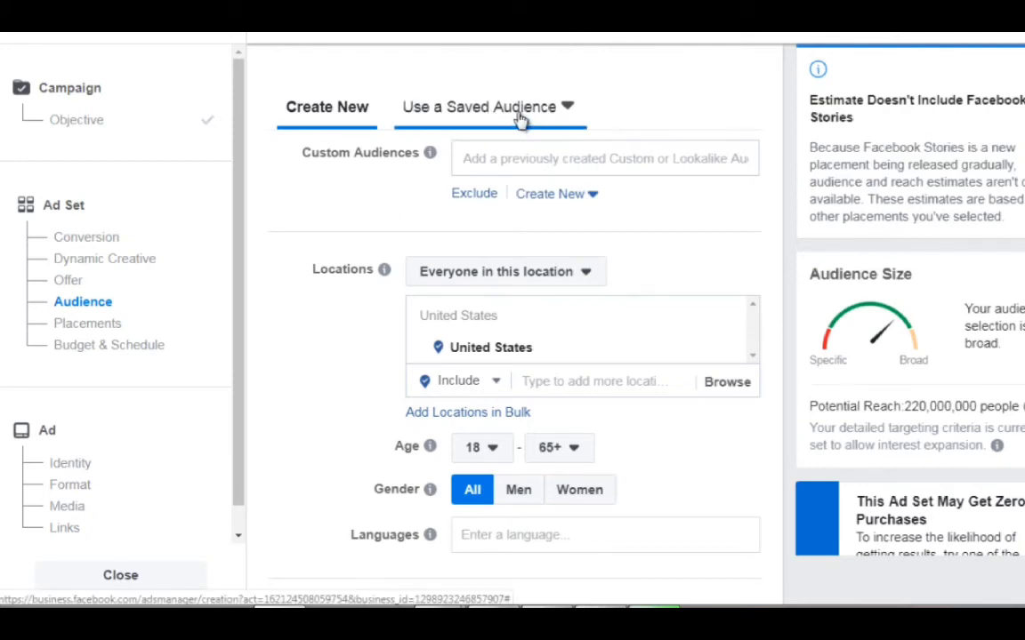
pyautogui.scroll(-2, 320, 229)
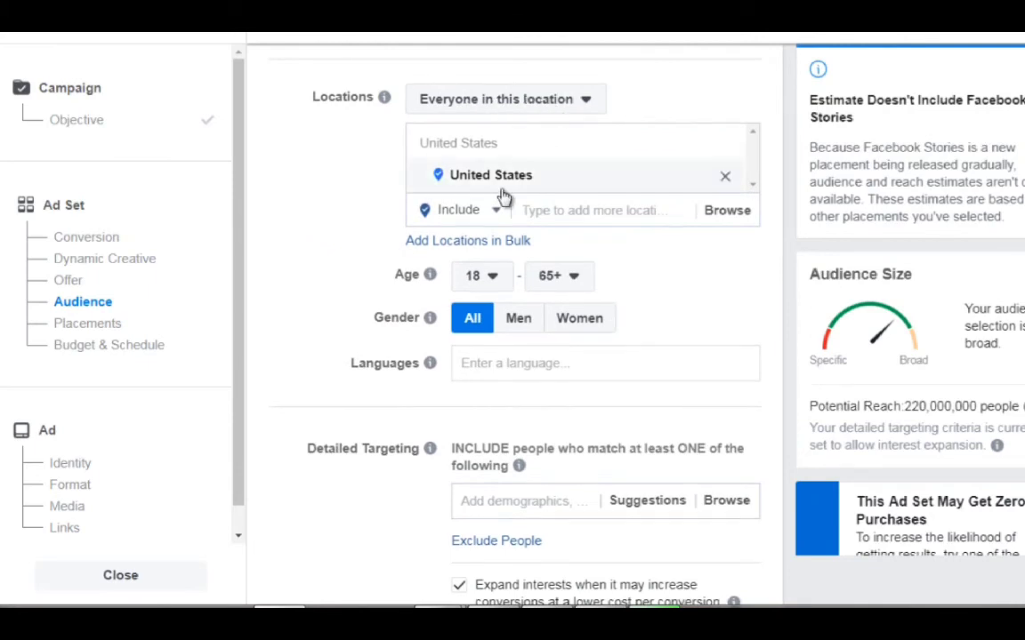
pyautogui.scroll(-1, 330, 301)
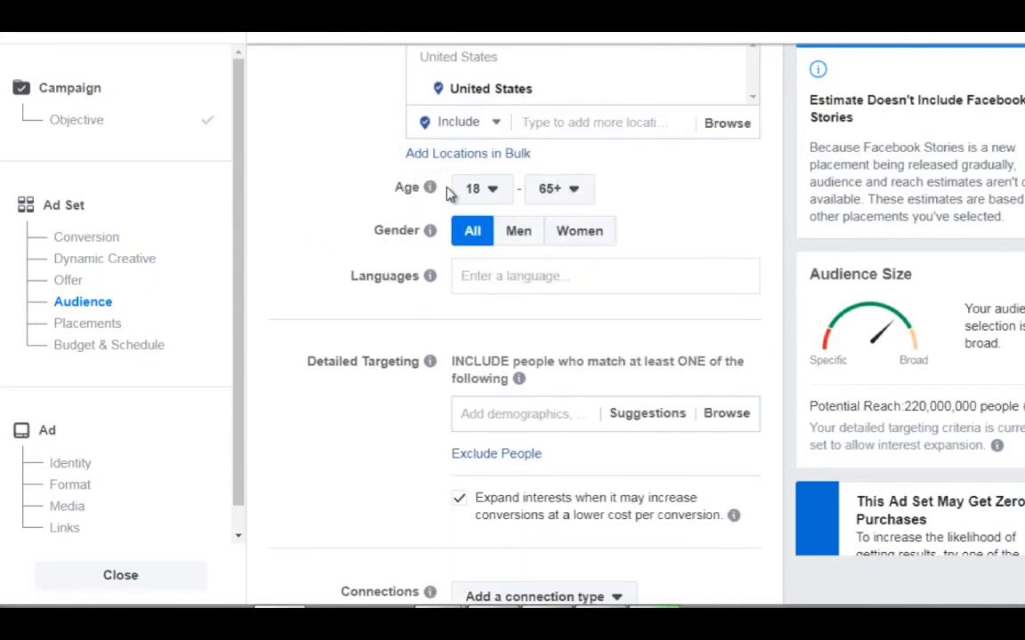
pyautogui.click(493, 201)
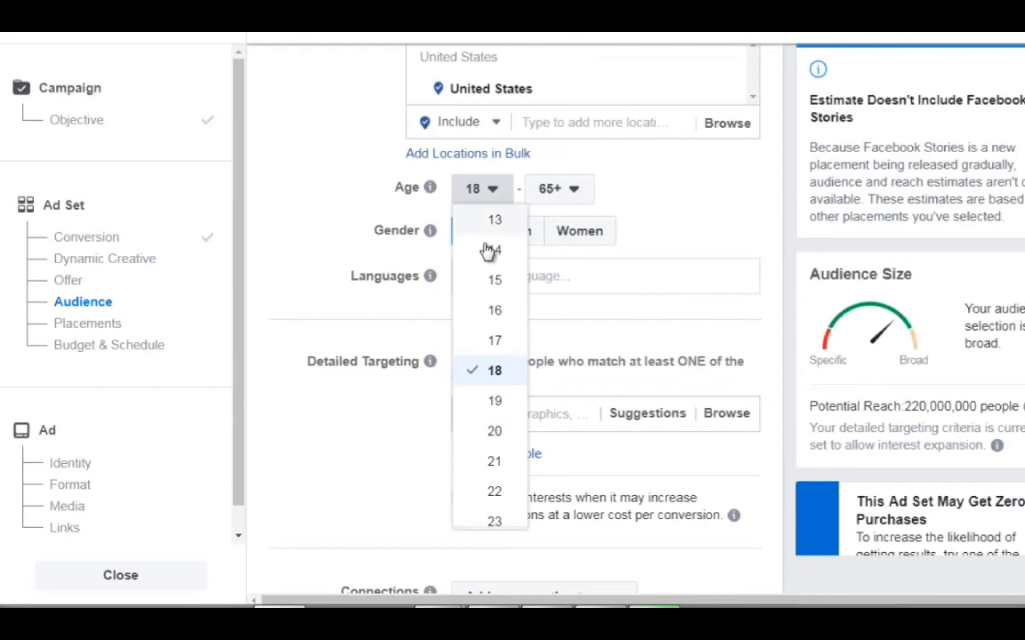
pyautogui.scroll(-3, 490, 393)
pyautogui.click(494, 409)
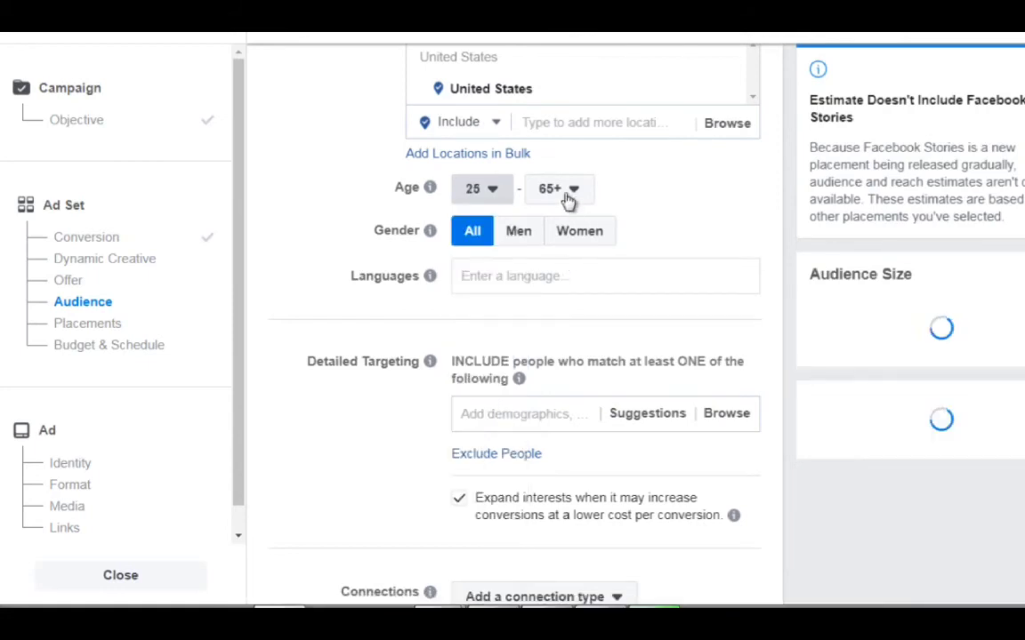
pyautogui.click(565, 198)
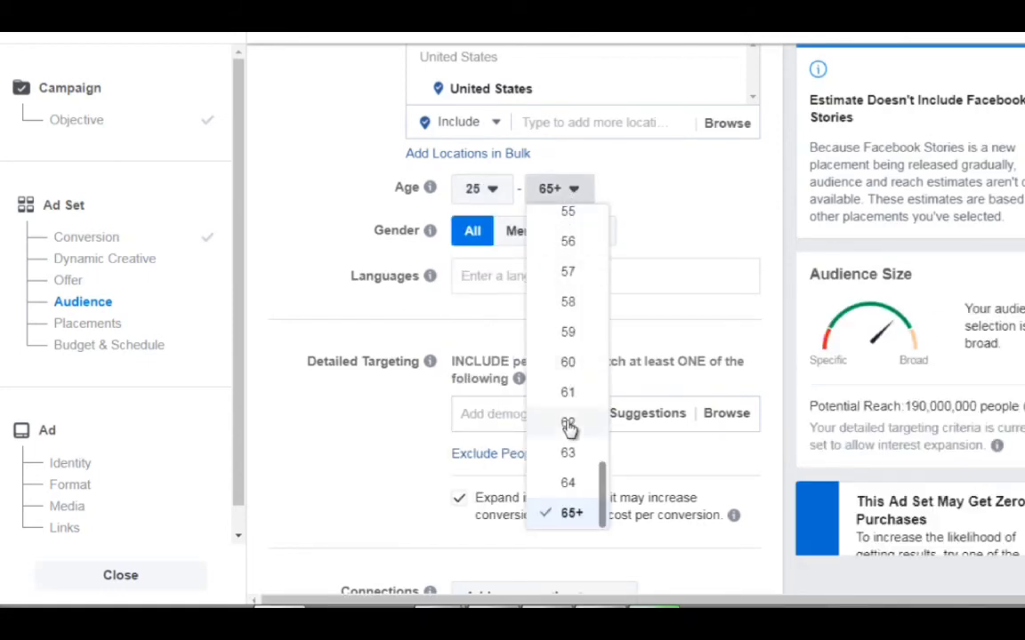
pyautogui.scroll(1, 570, 334)
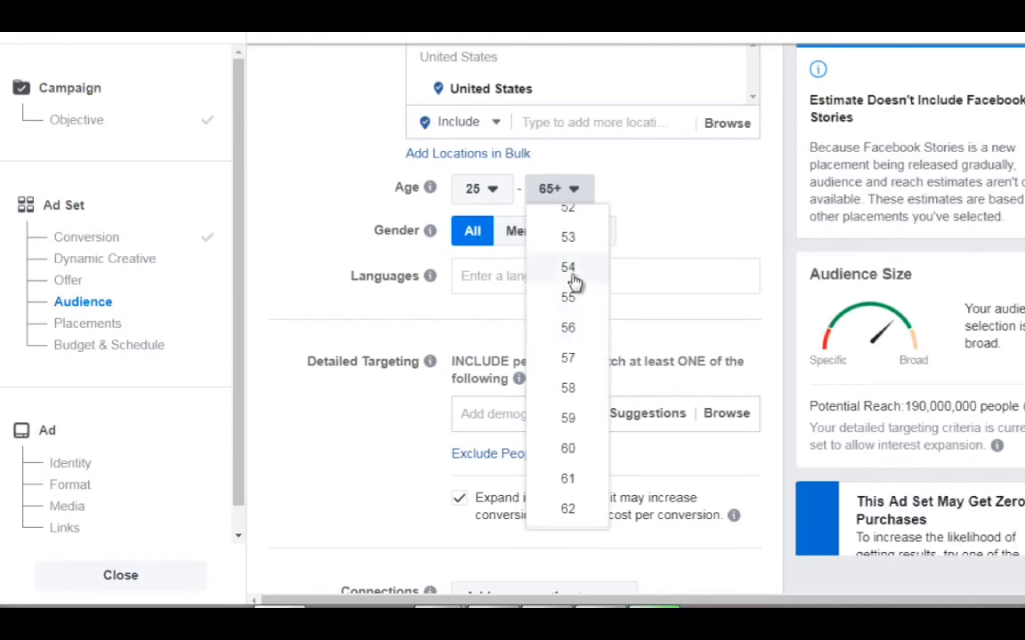
pyautogui.click(571, 267)
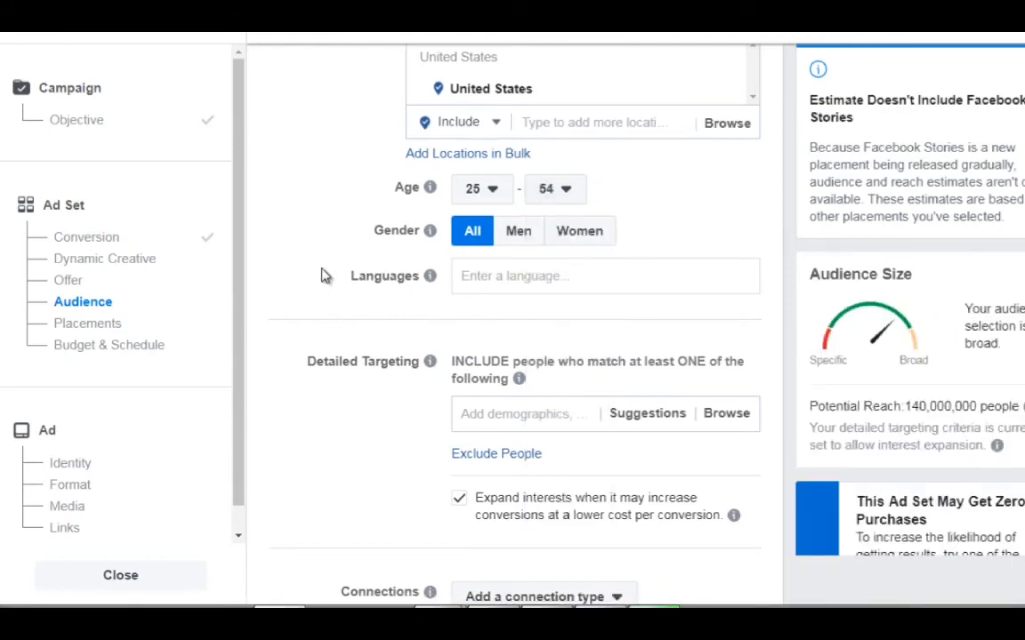
# Add the Scuba diving employer entry to the audience's detailed targeting and remove it again.
pyautogui.moveTo(427, 269)
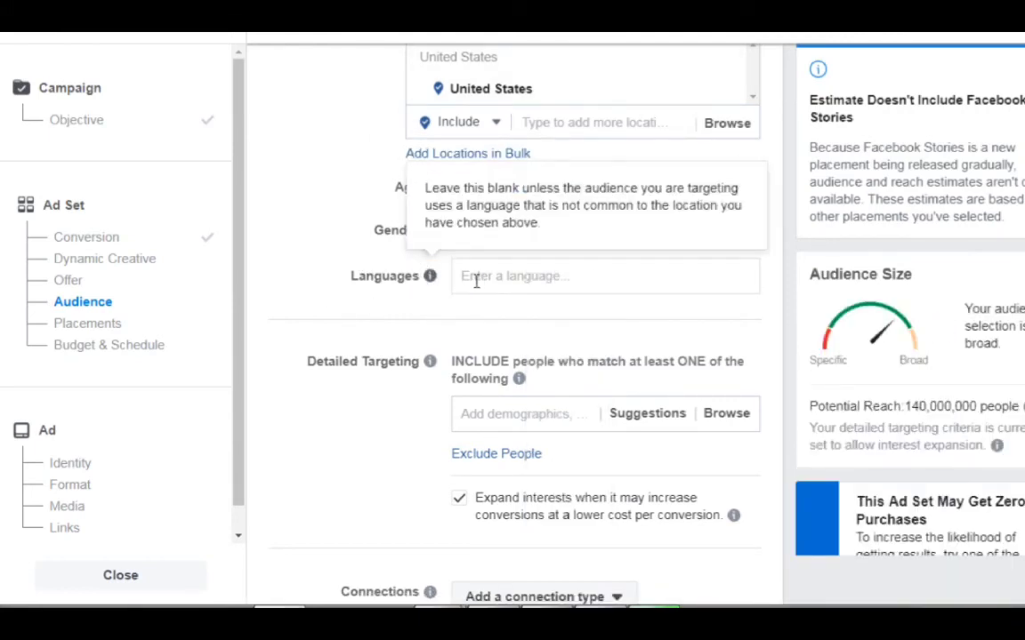
pyautogui.scroll(-3, 328, 288)
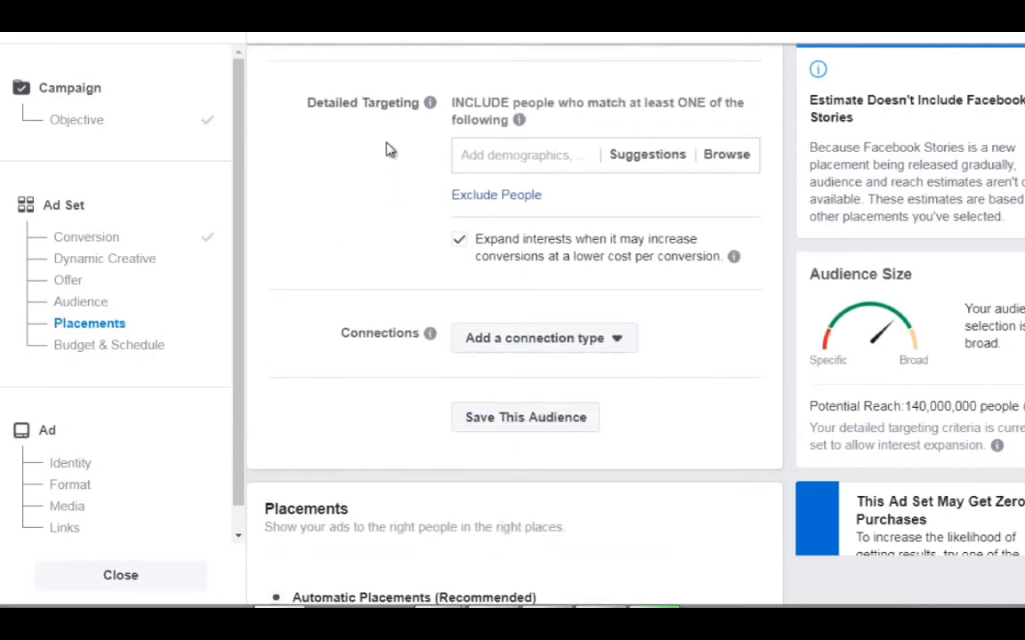
pyautogui.click(514, 152)
pyautogui.write('scuba diving')
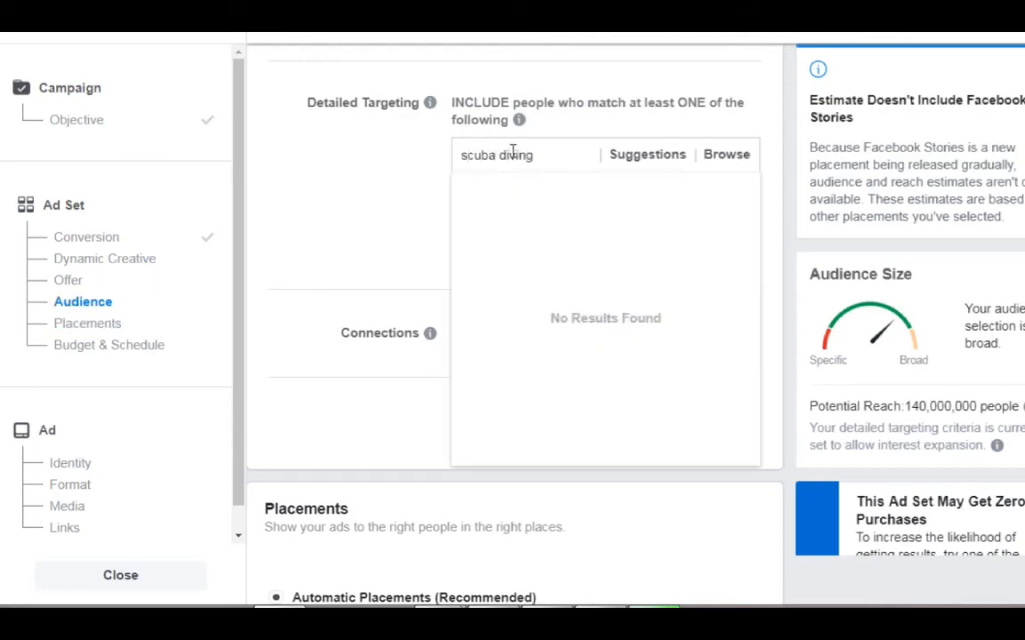
pyautogui.click(533, 199)
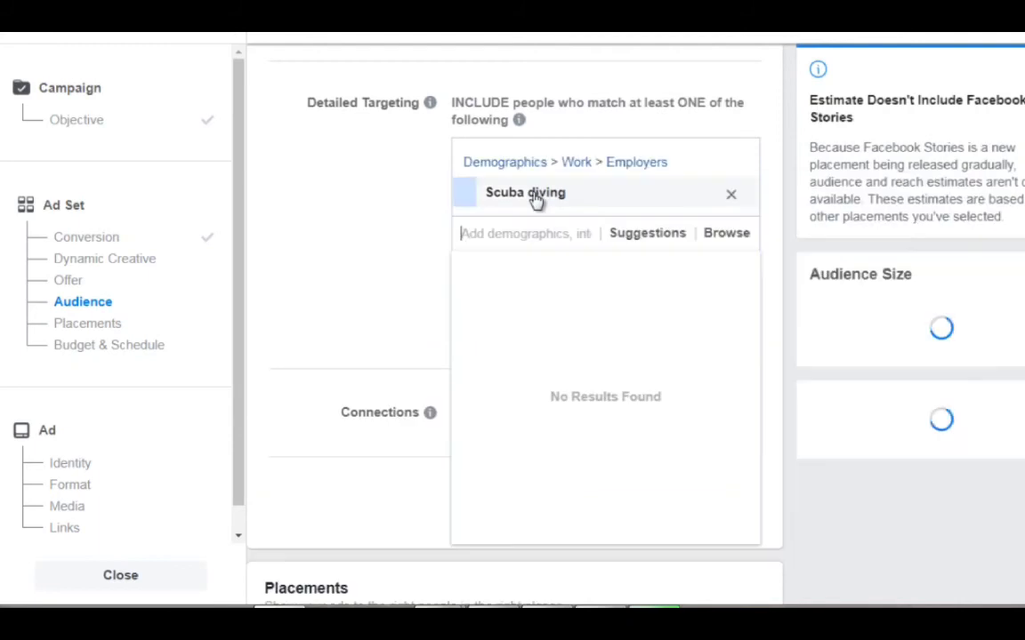
pyautogui.click(735, 197)
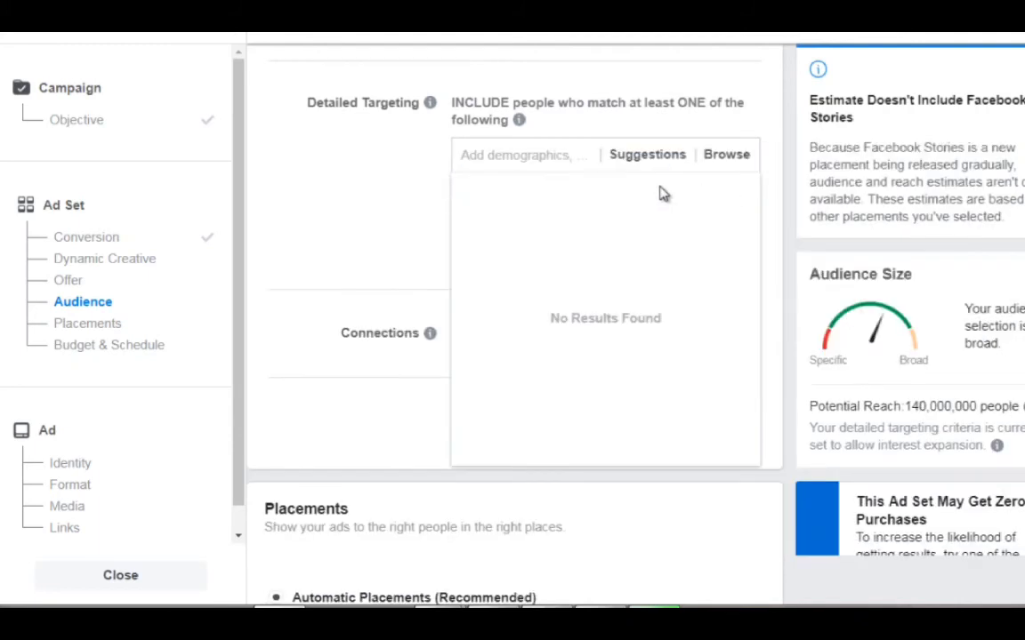
# Add the Scuba diving interest to the audience's detailed targeting and turn off interest expansion.
pyautogui.click(503, 154)
pyautogui.write('scuba diving')
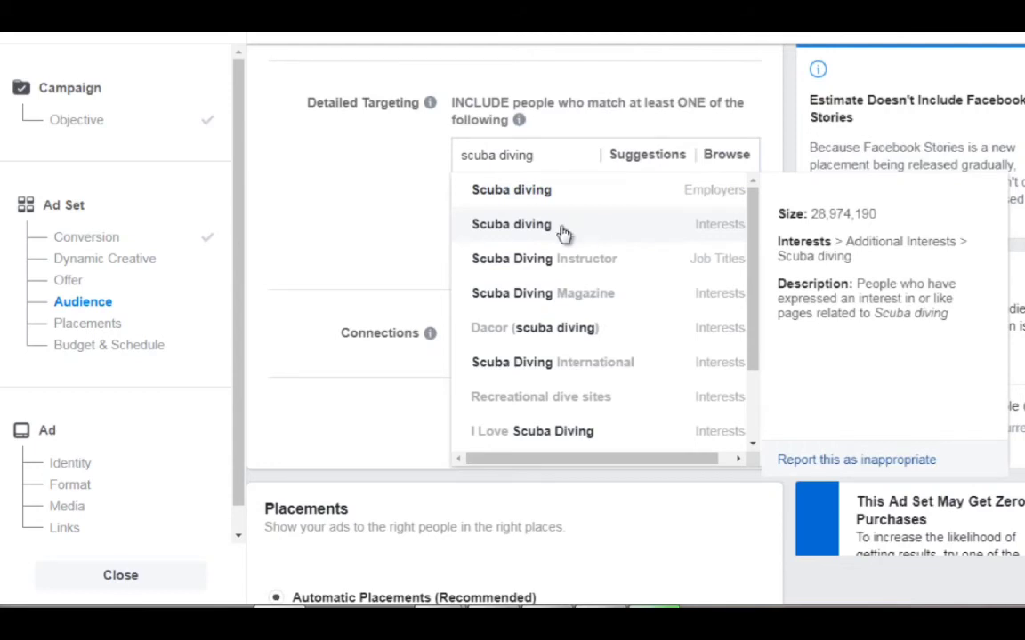
pyautogui.click(560, 229)
pyautogui.click(420, 200)
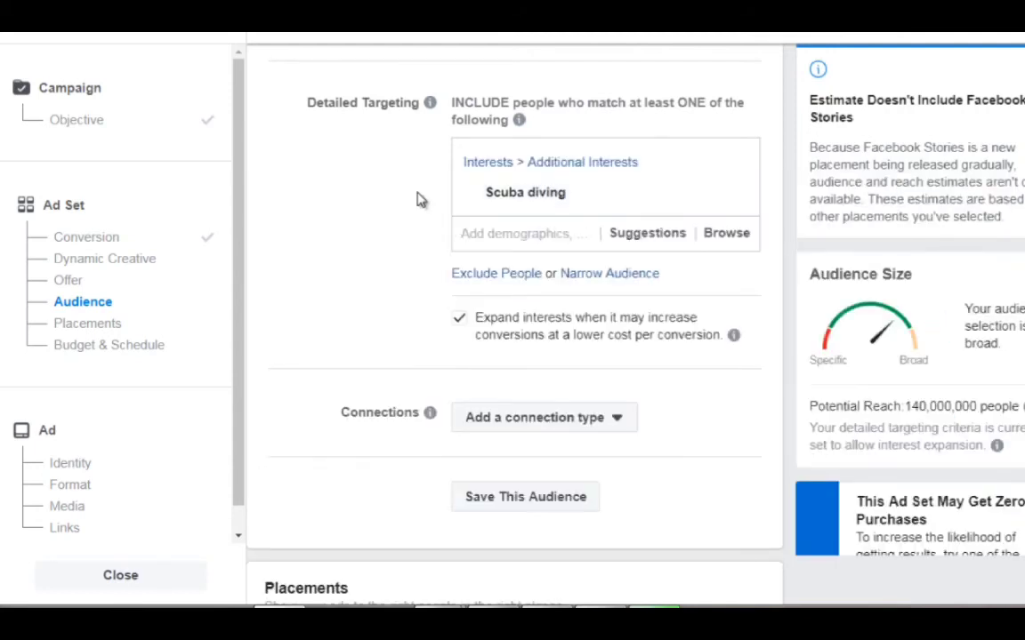
pyautogui.scroll(-2, 421, 214)
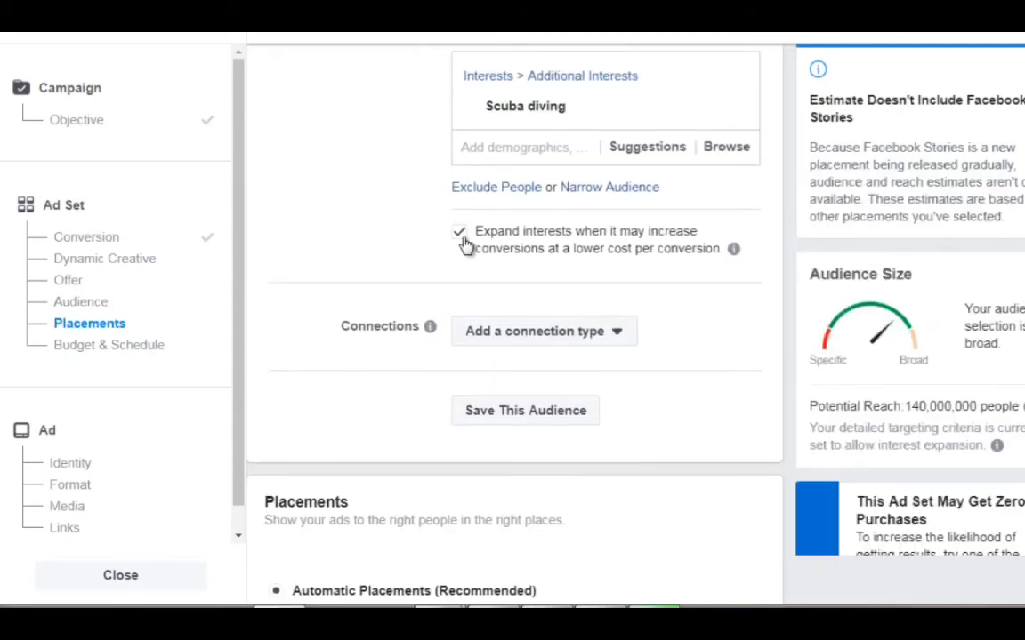
pyautogui.click(461, 235)
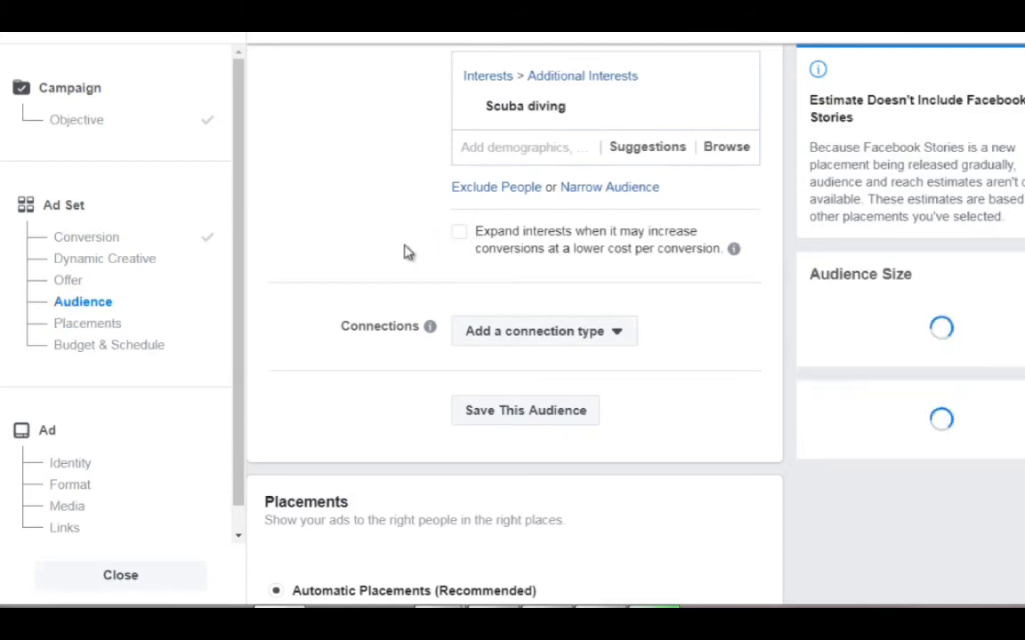
# Examine the ad set's budget, schedule and bid strategy settings and the available options for ad delivery optimization.
pyautogui.scroll(-3, 408, 253)
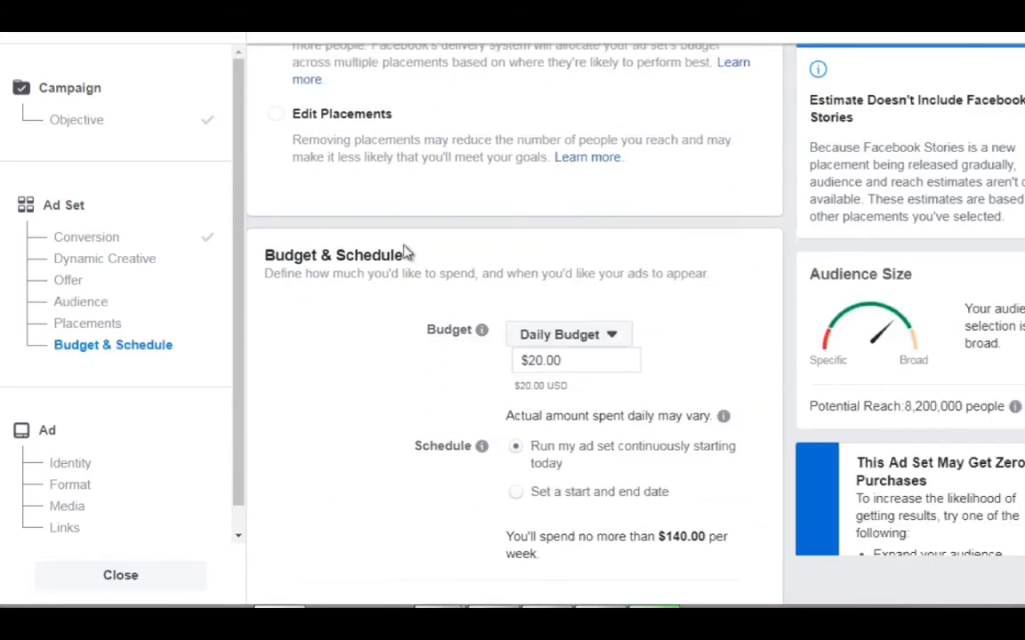
pyautogui.scroll(2, 408, 249)
pyautogui.scroll(-4, 430, 222)
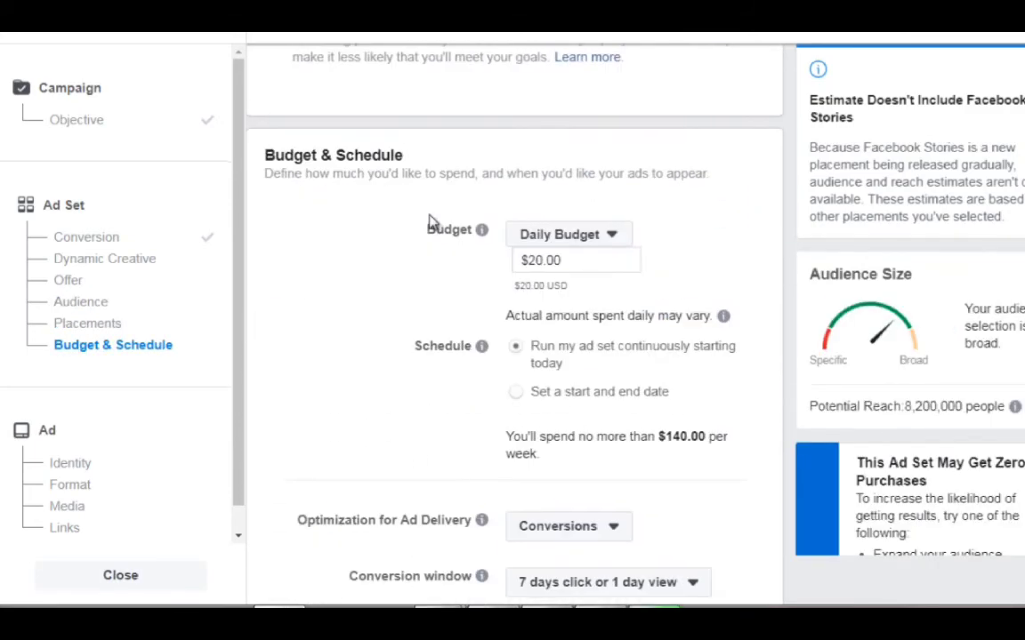
pyautogui.scroll(-4, 430, 224)
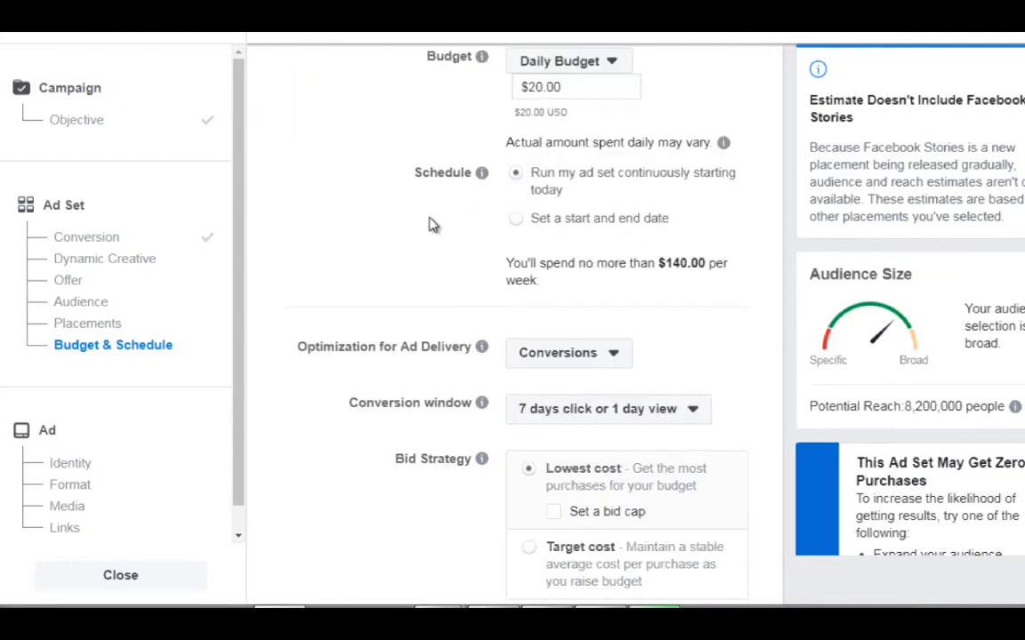
pyautogui.click(548, 111)
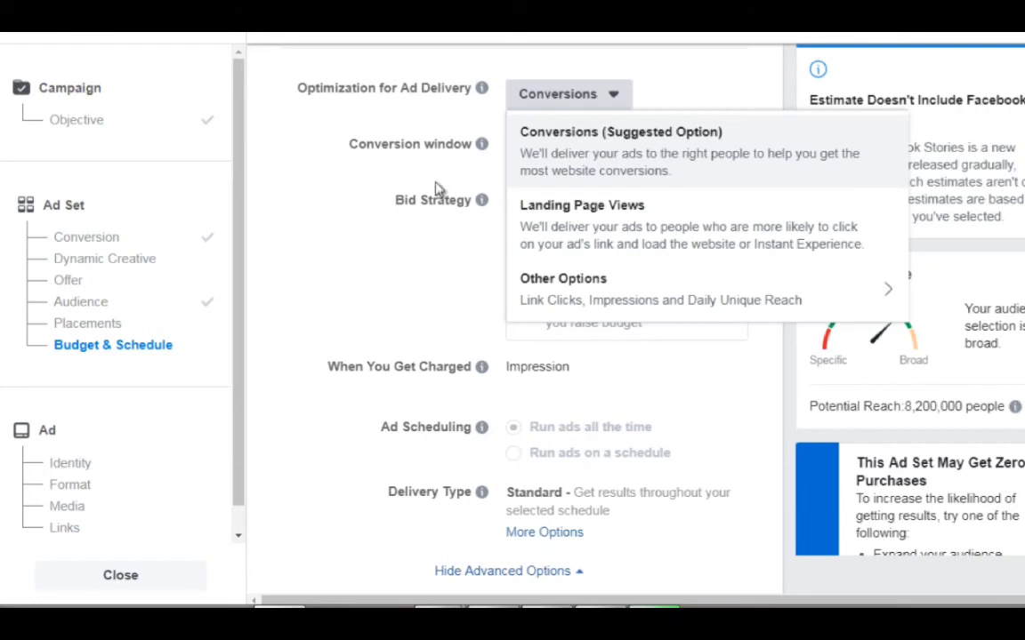
pyautogui.click(344, 222)
pyautogui.scroll(-1, 436, 196)
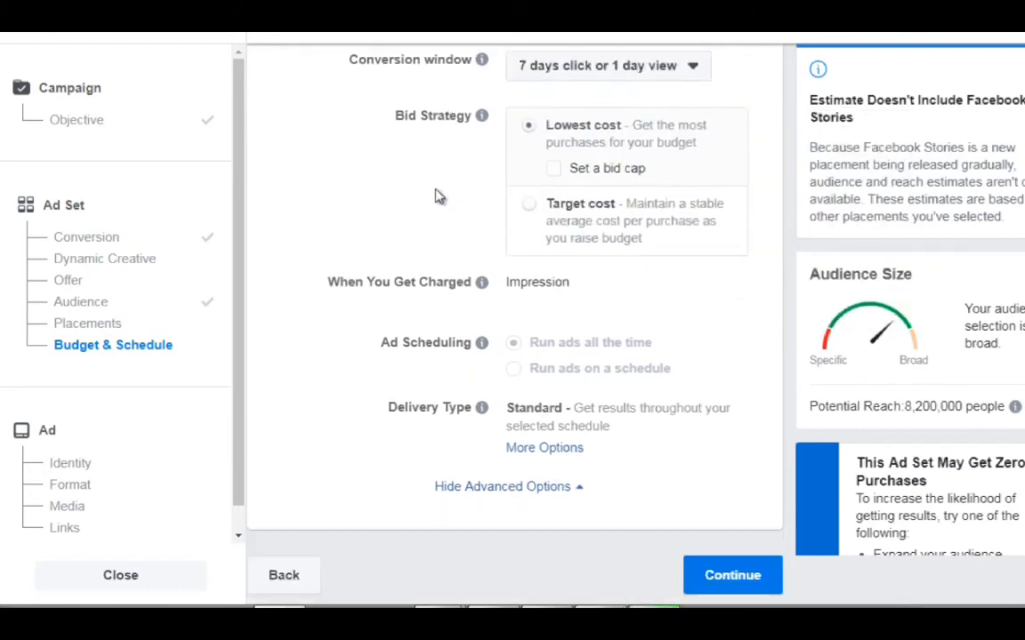
# Look through the available conversion window options without changing the selection.
pyautogui.moveTo(481, 347)
pyautogui.scroll(2, 469, 352)
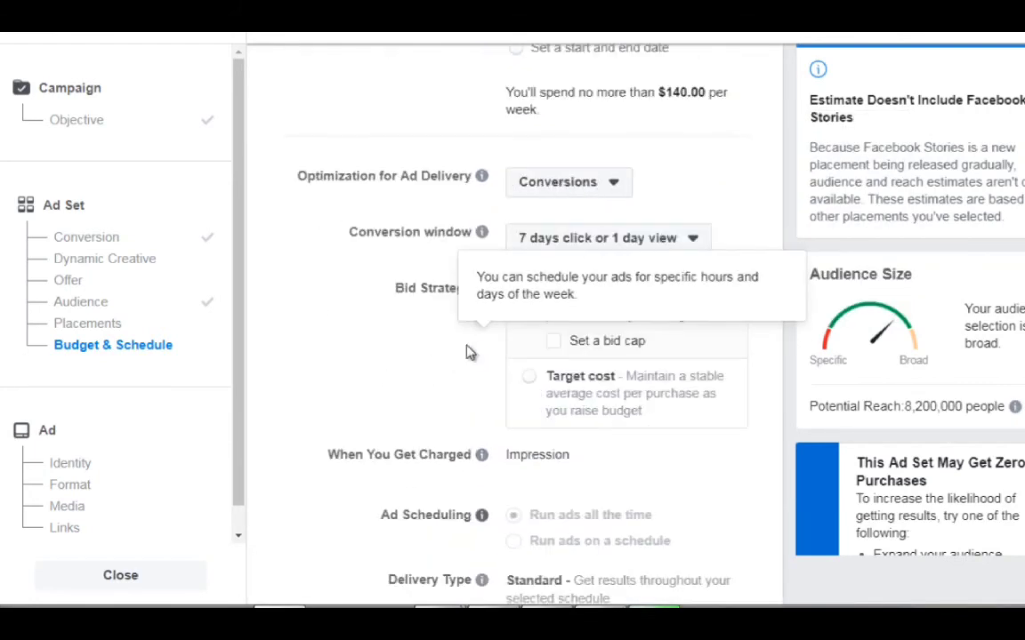
pyautogui.click(548, 240)
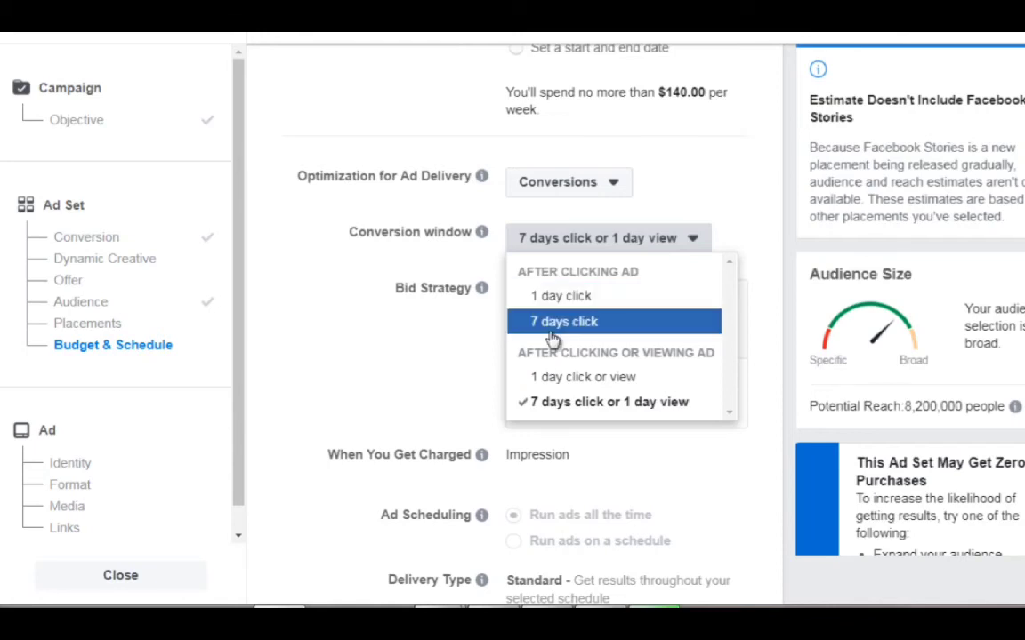
pyautogui.click(432, 332)
pyautogui.moveTo(717, 298)
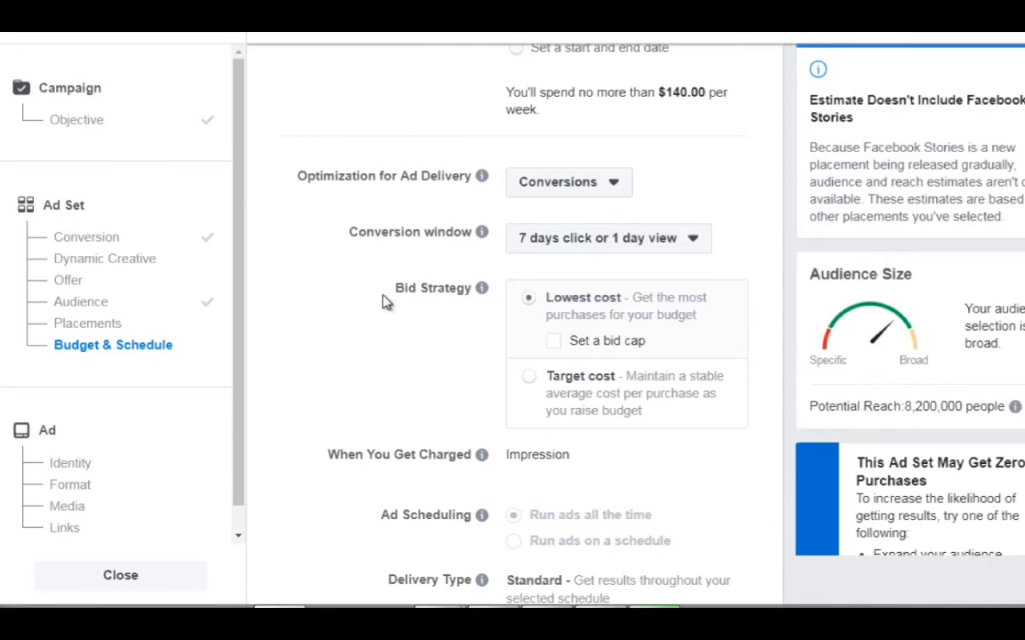
# Finish the ad set settings and continue to the ad setup.
pyautogui.scroll(-2, 385, 302)
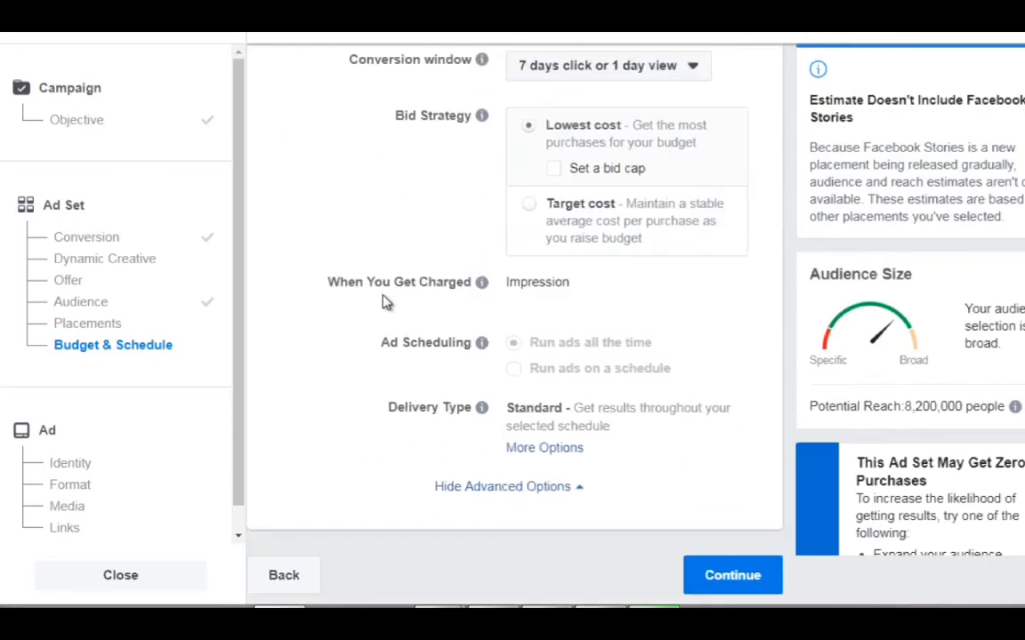
pyautogui.click(718, 570)
pyautogui.click(717, 572)
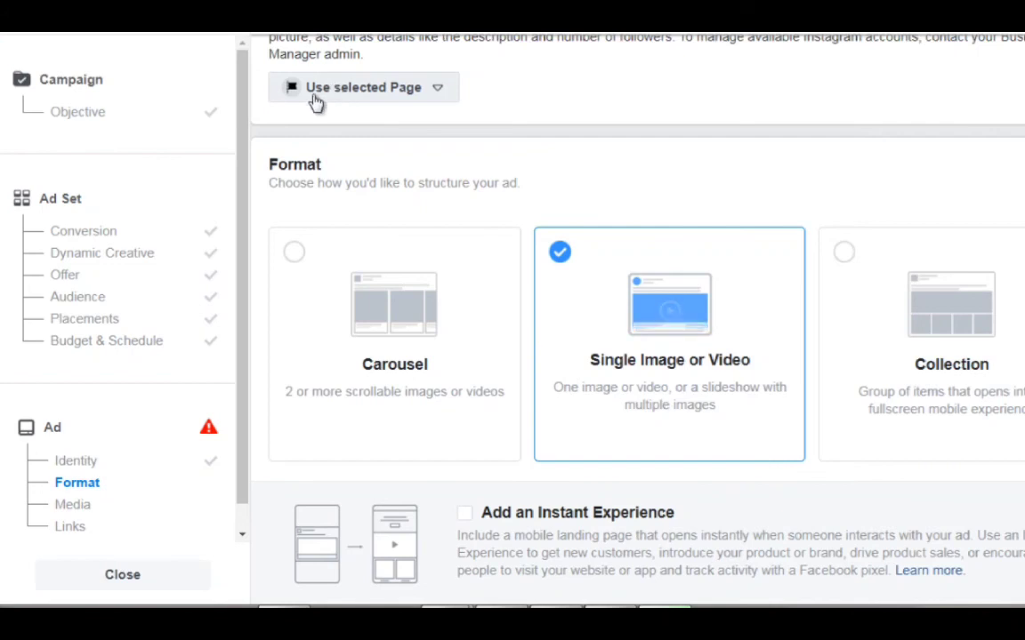
# Search the free stock images for "scuba" and add the 1000 × 642 photo of two divers standing in the sea to the ad.
pyautogui.scroll(-1, 264, 201)
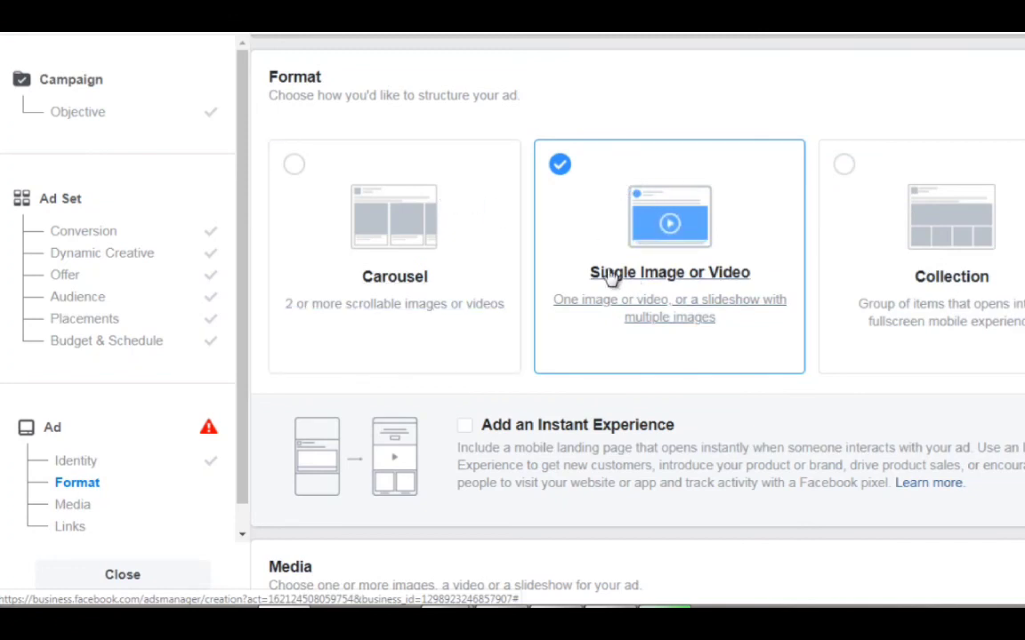
pyautogui.scroll(-3, 263, 313)
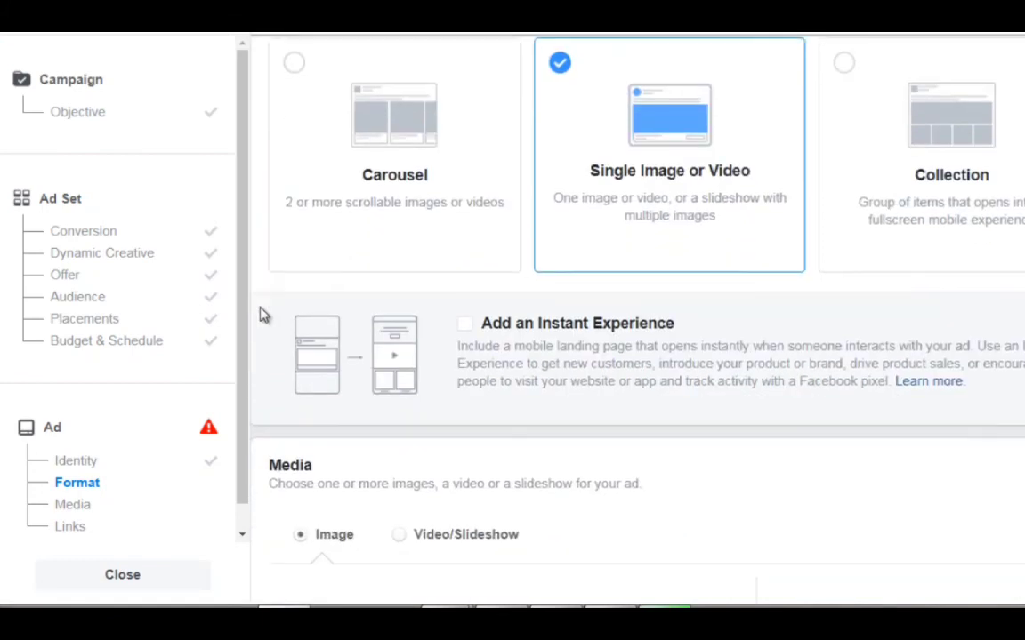
pyautogui.scroll(-5, 264, 313)
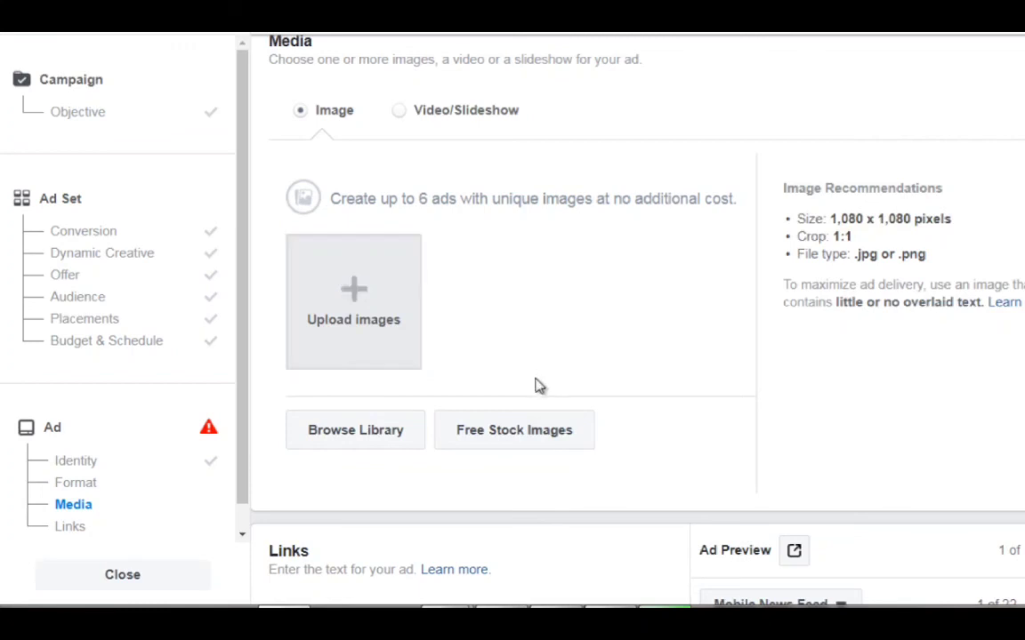
pyautogui.click(504, 426)
pyautogui.scroll(-1, 476, 302)
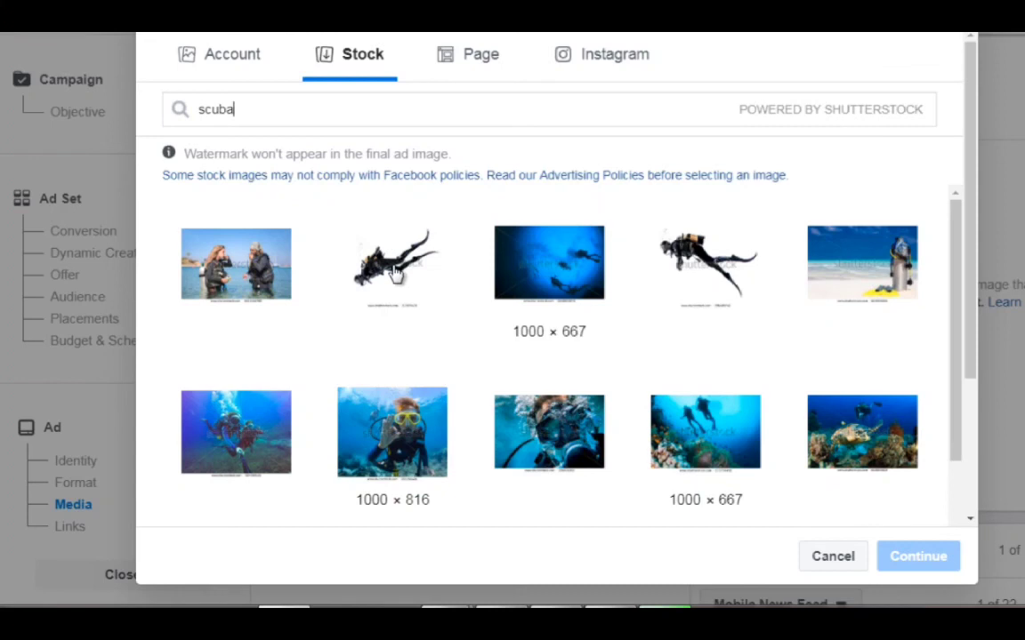
pyautogui.click(229, 265)
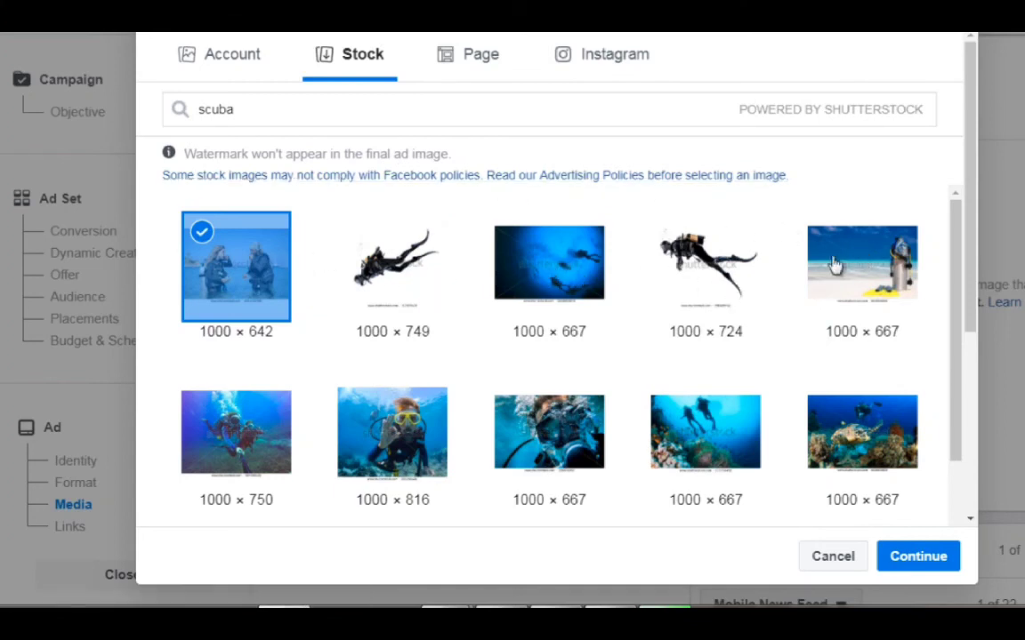
pyautogui.click(919, 562)
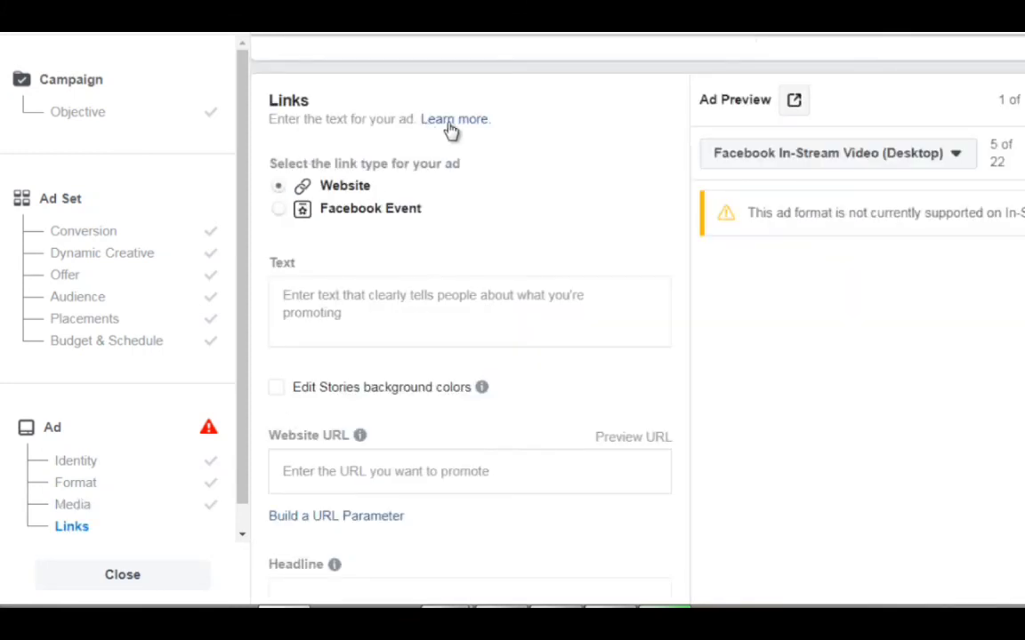
# Examine the ad's text, website URL and headline fields against the preview, and look through the call-to-action choices.
pyautogui.click(306, 304)
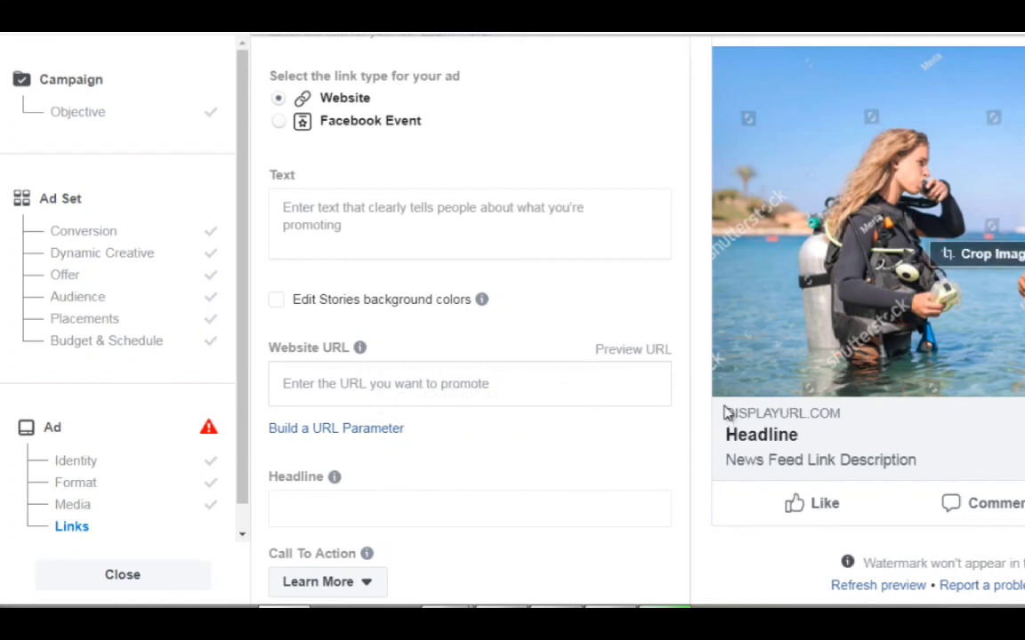
pyautogui.scroll(-1, 485, 410)
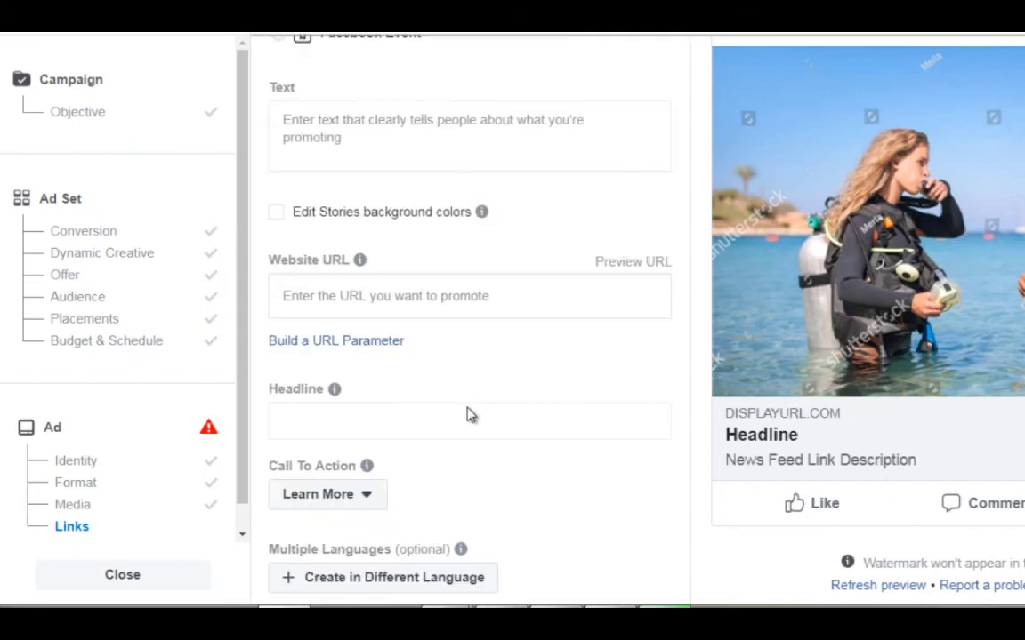
pyautogui.scroll(-1, 436, 429)
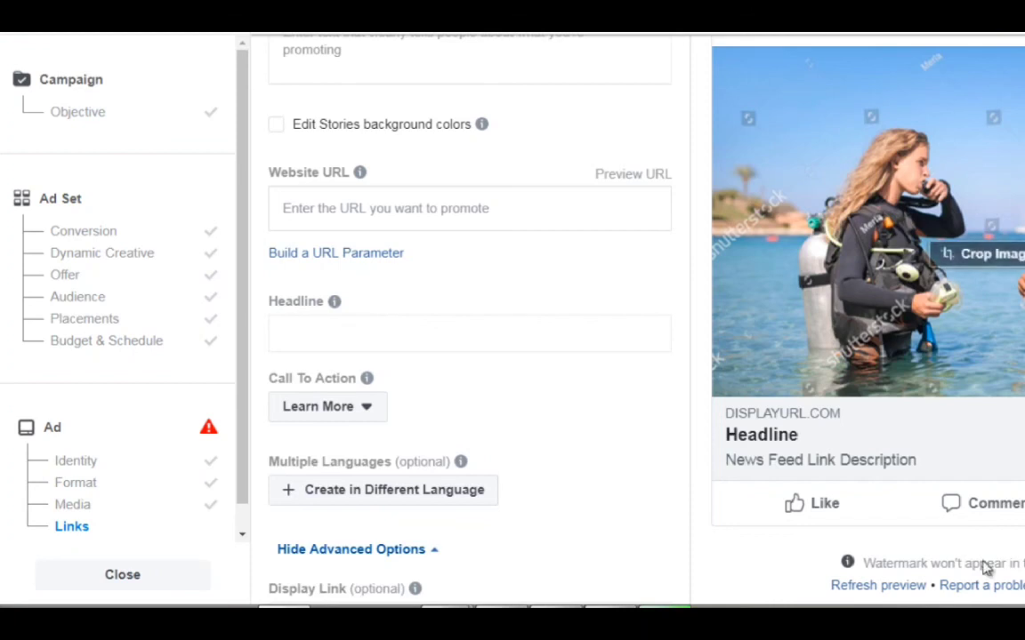
pyautogui.tripleClick(1023, 586)
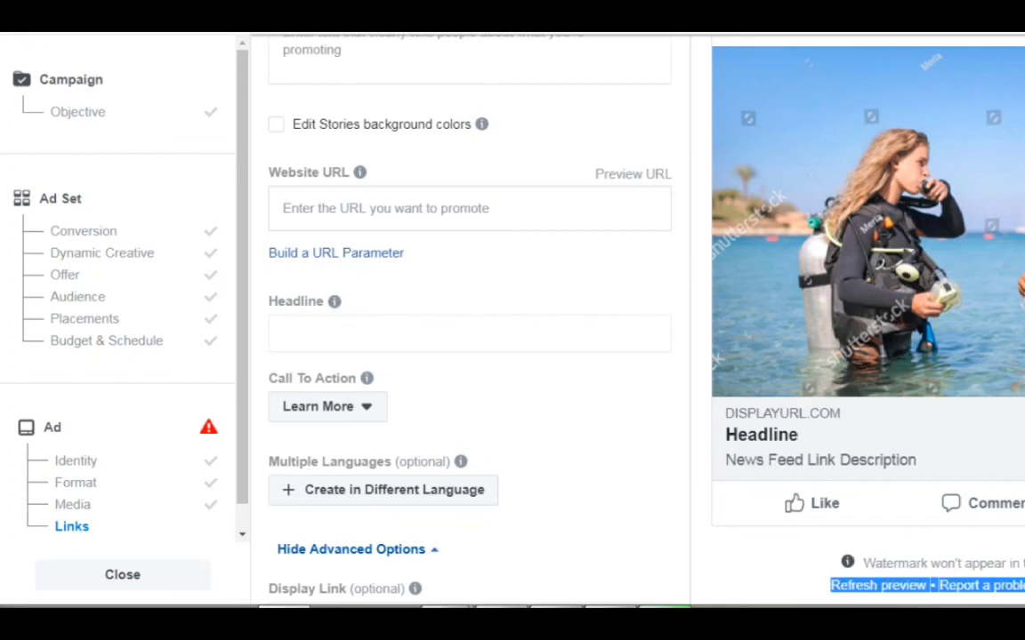
pyautogui.click(1012, 431)
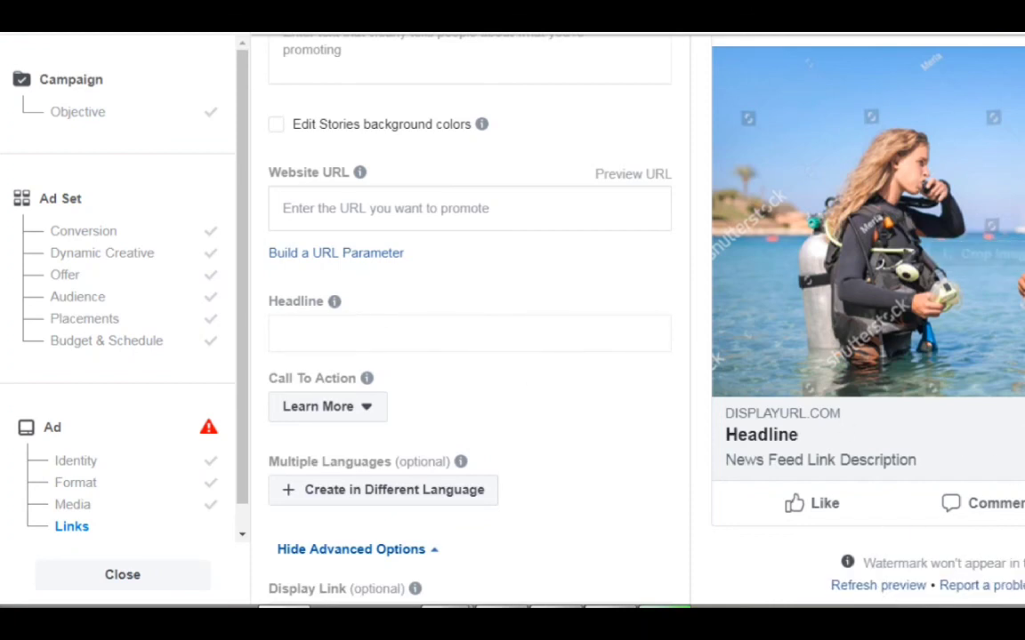
pyautogui.click(361, 408)
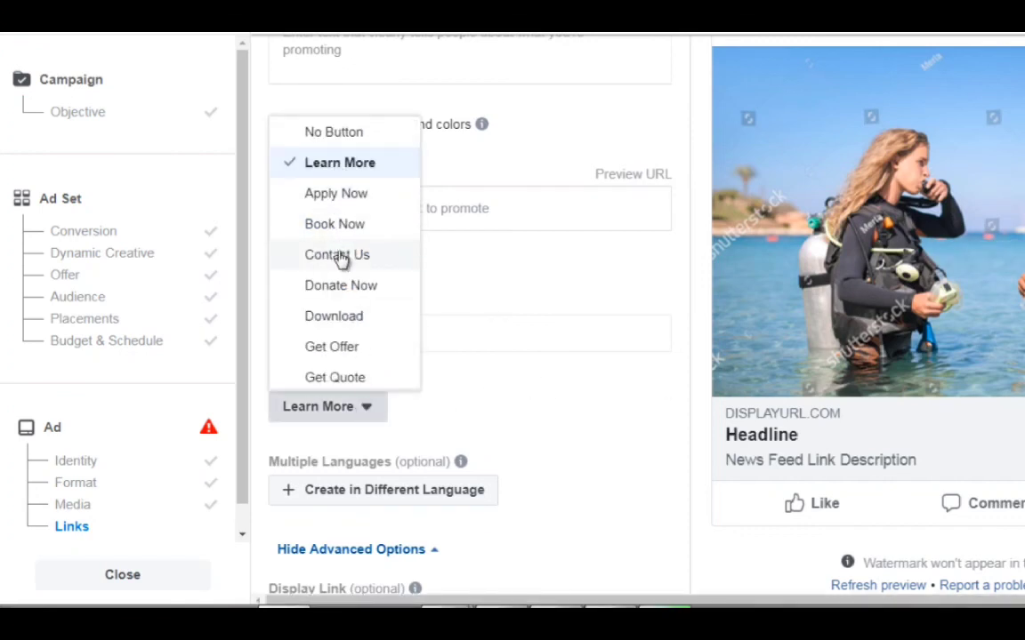
pyautogui.scroll(-3, 347, 285)
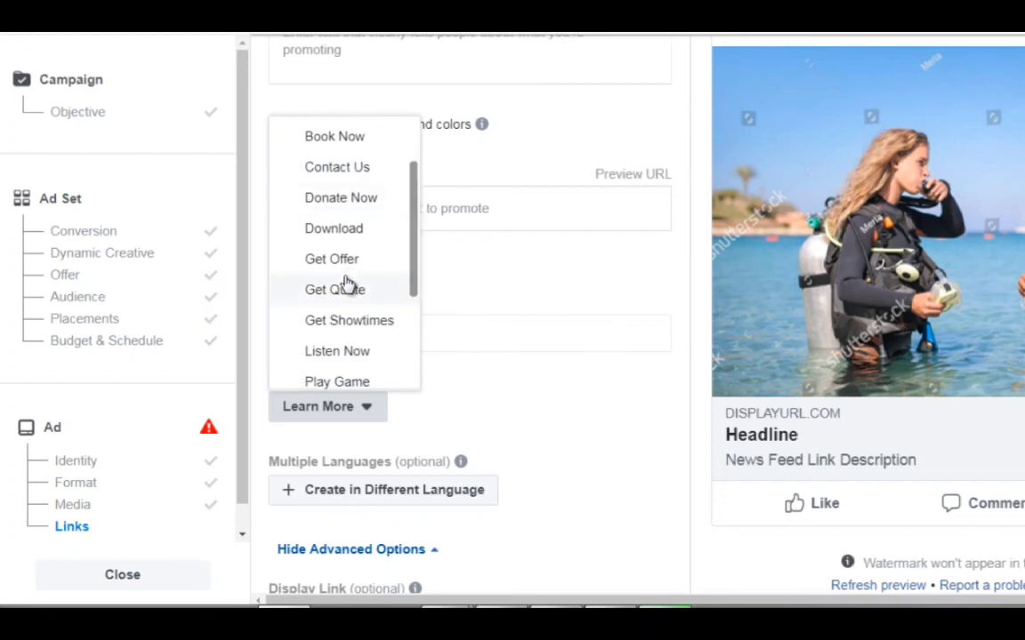
pyautogui.click(500, 368)
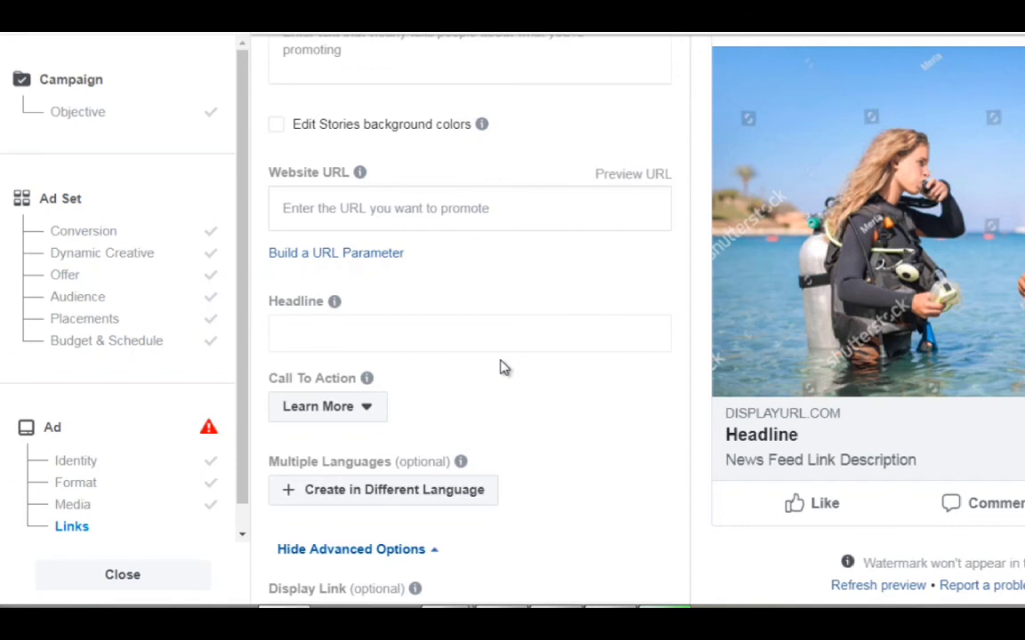
# Examine the ad's advanced link options, including display link, News Feed link description, URL parameters and conversion tracking.
pyautogui.scroll(-1, 252, 393)
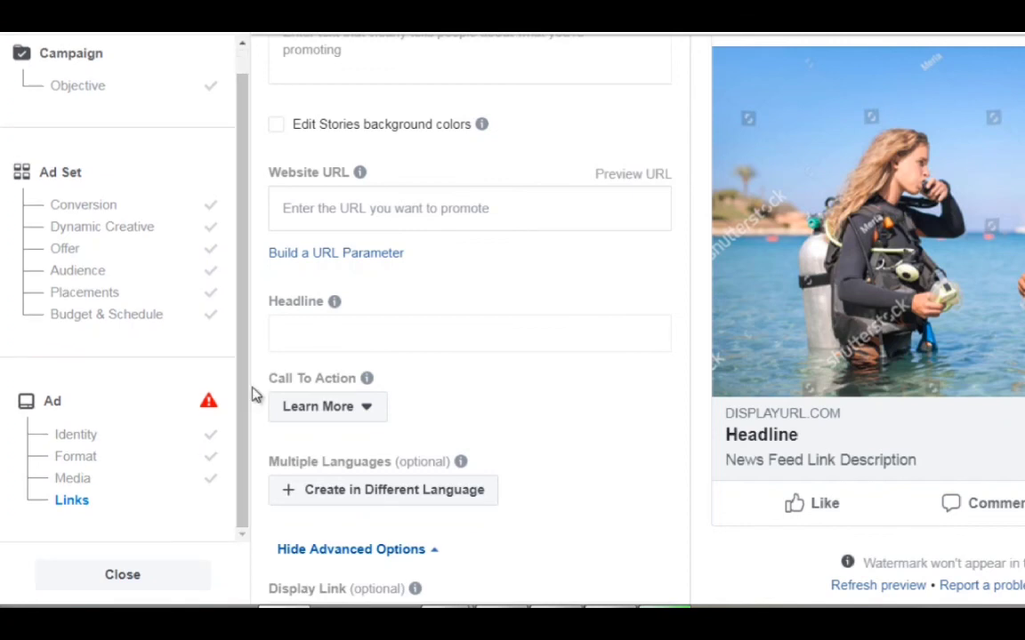
pyautogui.scroll(-3, 253, 394)
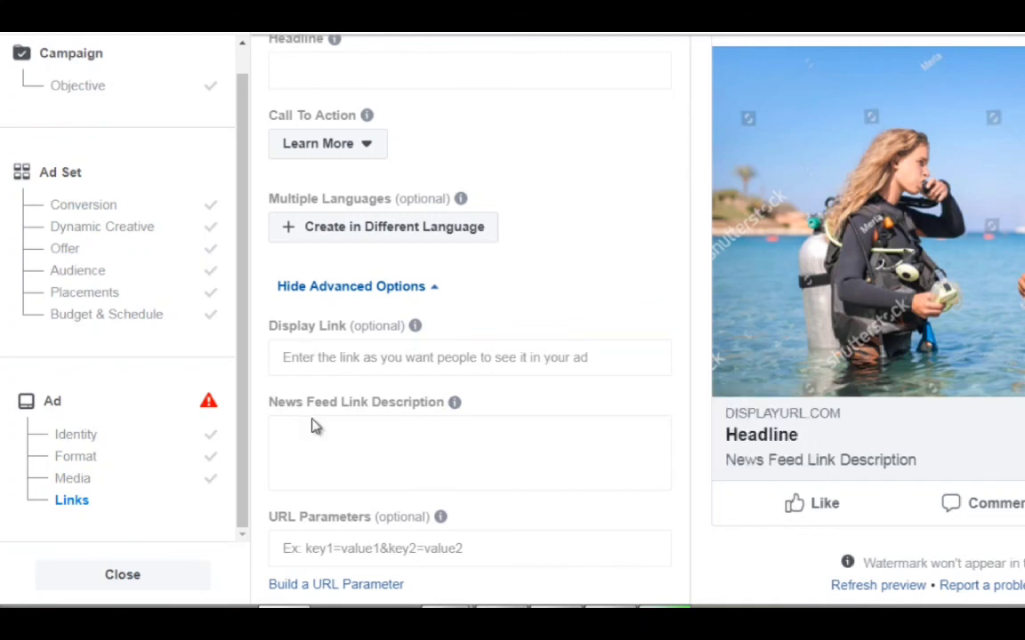
pyautogui.scroll(-1, 316, 424)
pyautogui.moveTo(339, 317)
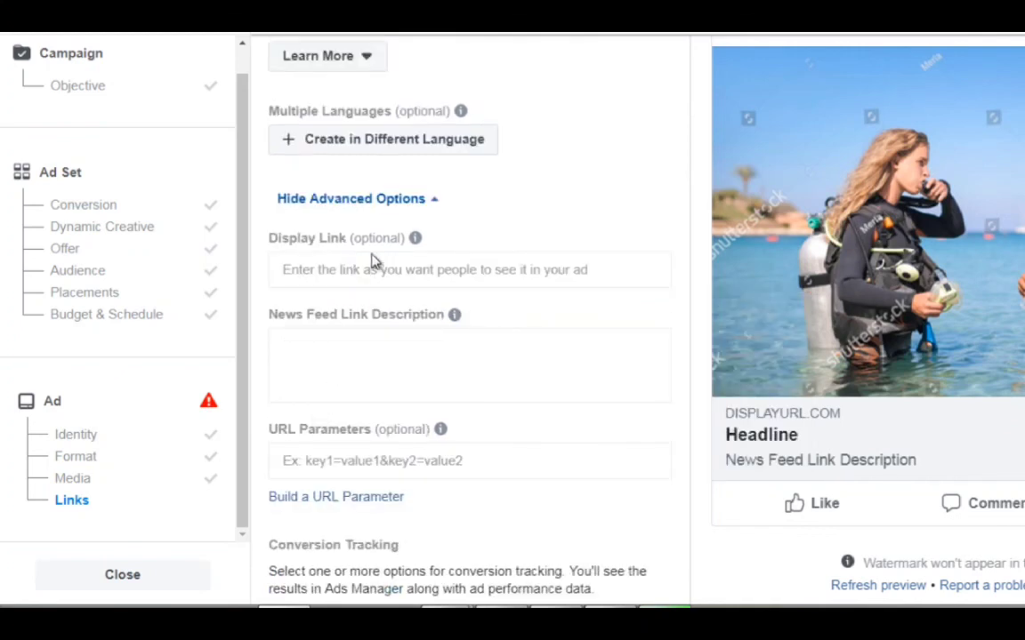